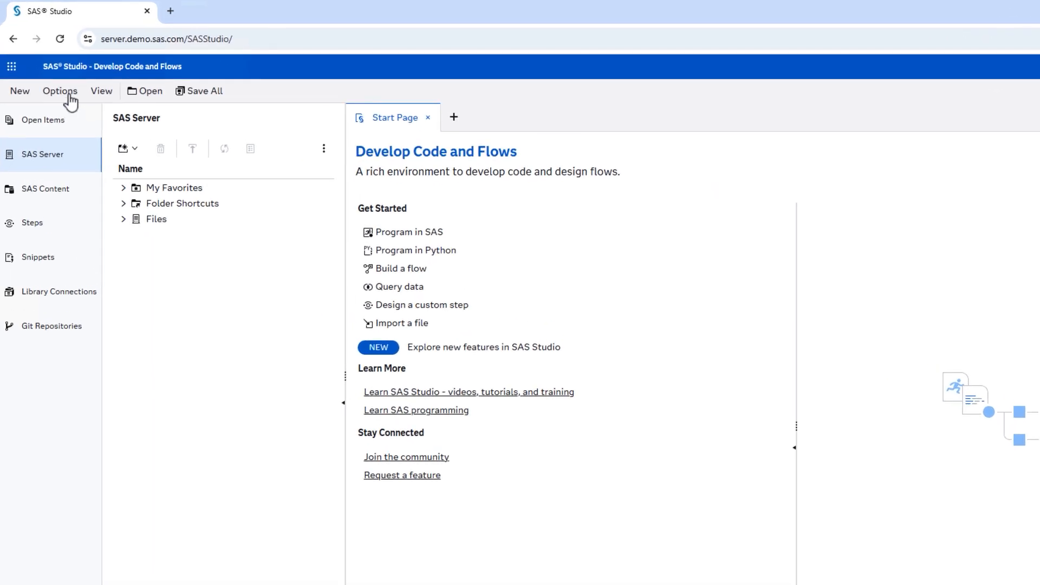
- Open Manage Git Connections from the Options menu and start a new profile
{"action": "left_click", "coordinate": [69, 95]}
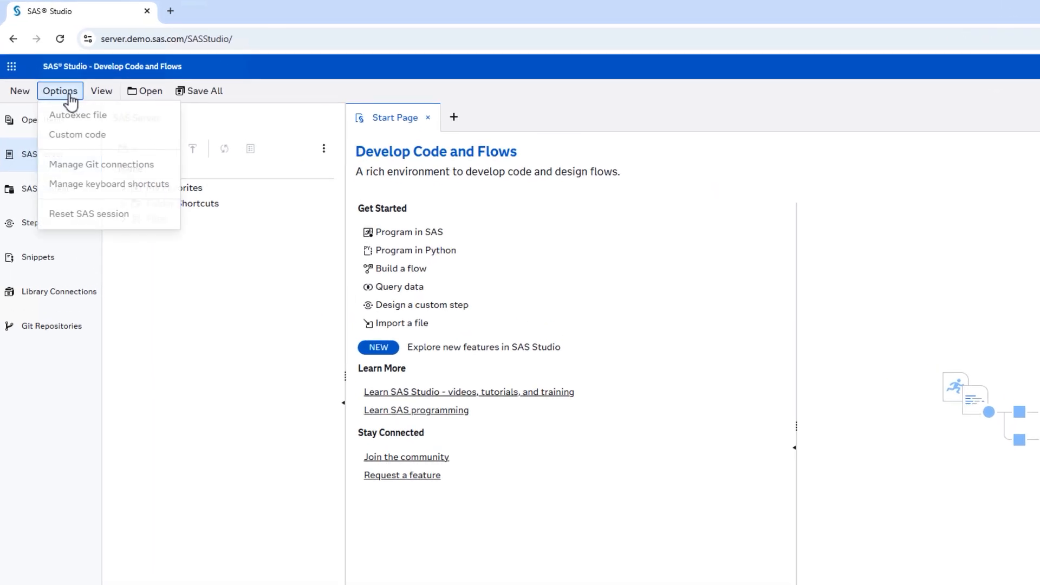
{"action": "left_click", "coordinate": [154, 167]}
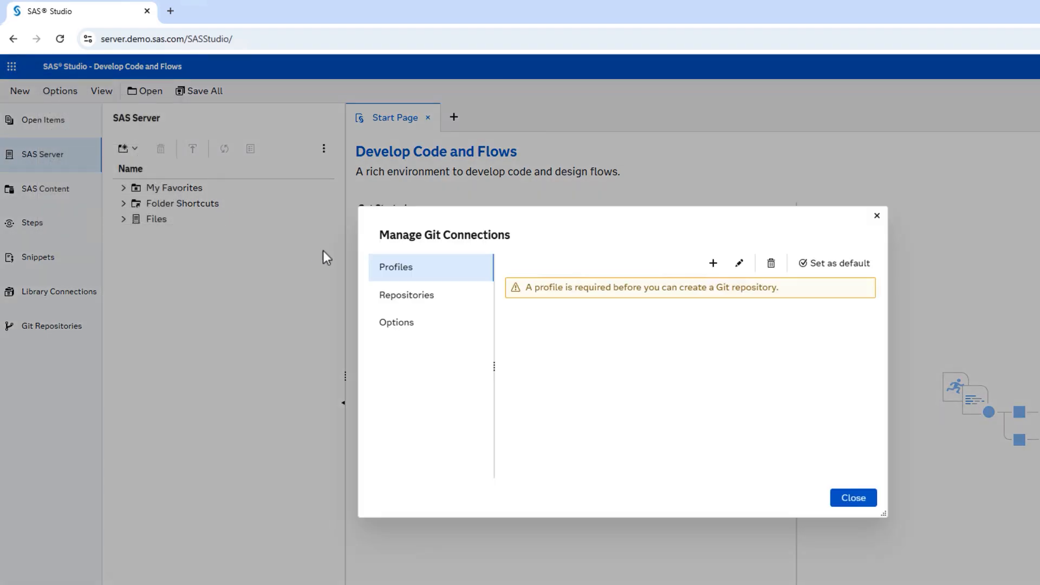
{"action": "left_click", "coordinate": [719, 266]}
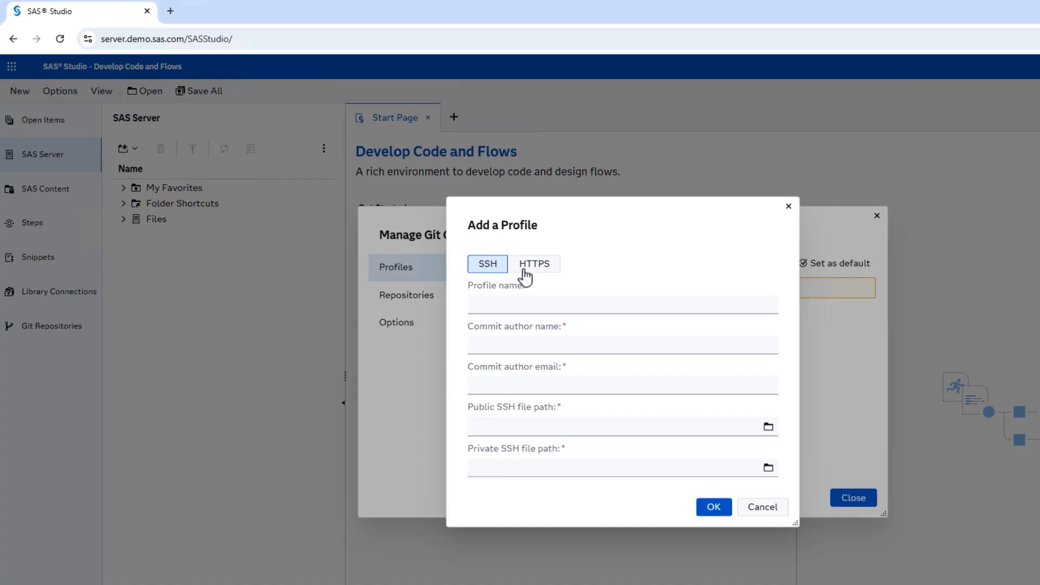
- Switch the profile to HTTPS and back to SSH, then cancel and close both Git dialogs
{"action": "left_click", "coordinate": [549, 268]}
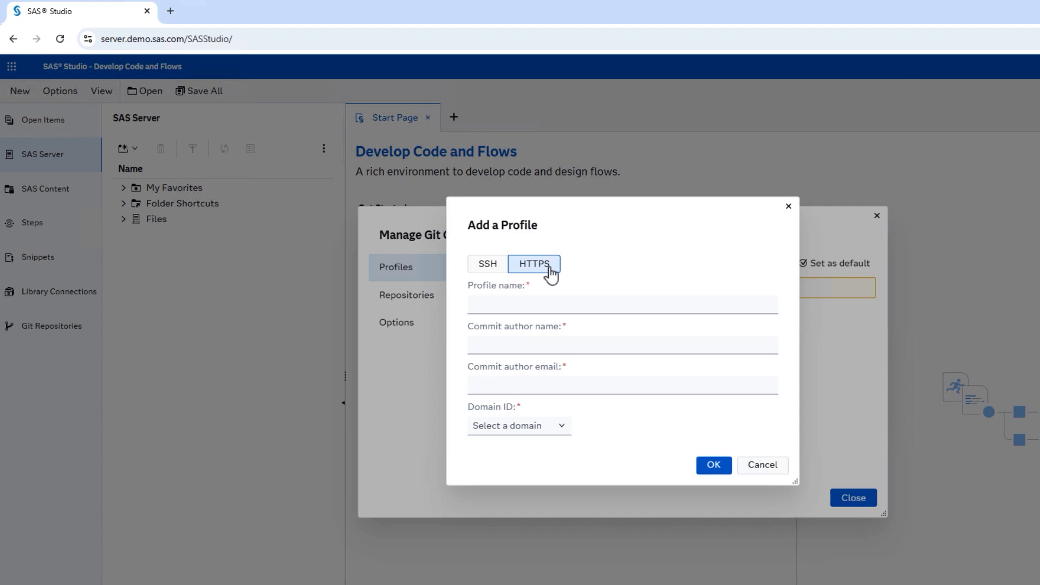
{"action": "left_click", "coordinate": [487, 264]}
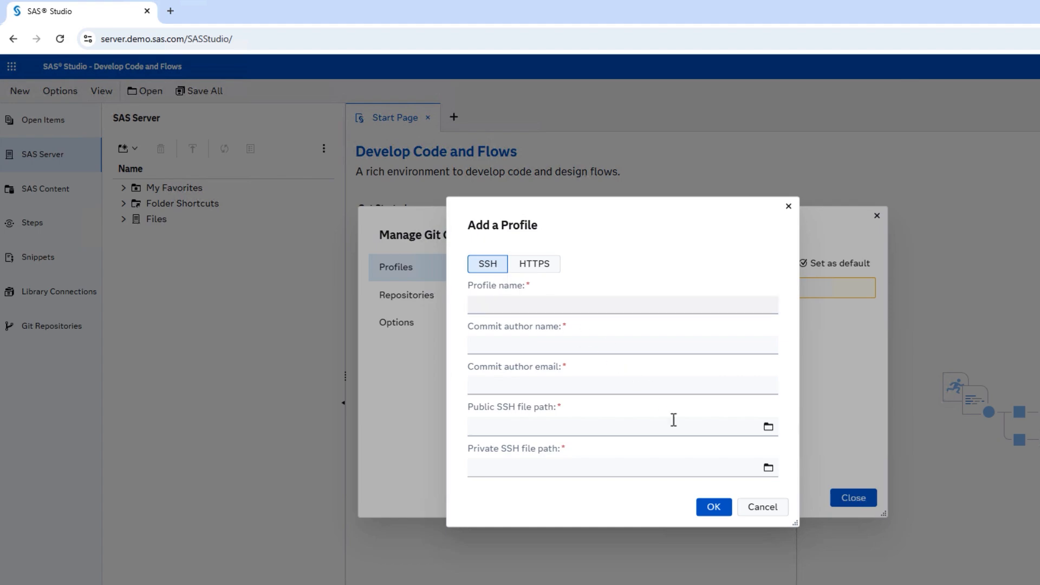
{"action": "left_click", "coordinate": [755, 508]}
{"action": "left_click", "coordinate": [849, 501]}
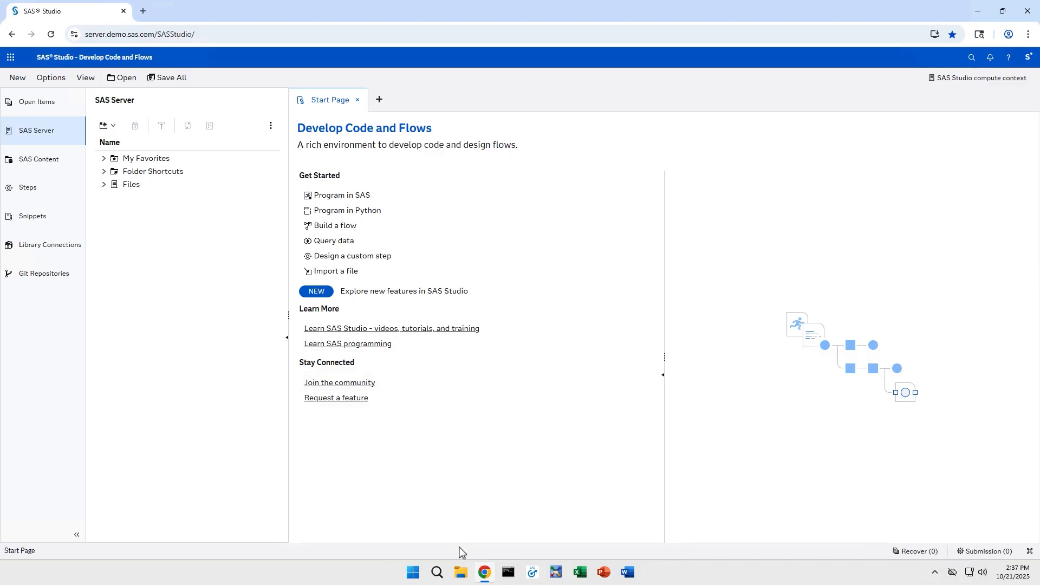
- Generate an ed25519 key with ssh-keygen in Command Prompt, using the default location and no passphrase
{"action": "left_click", "coordinate": [508, 573]}
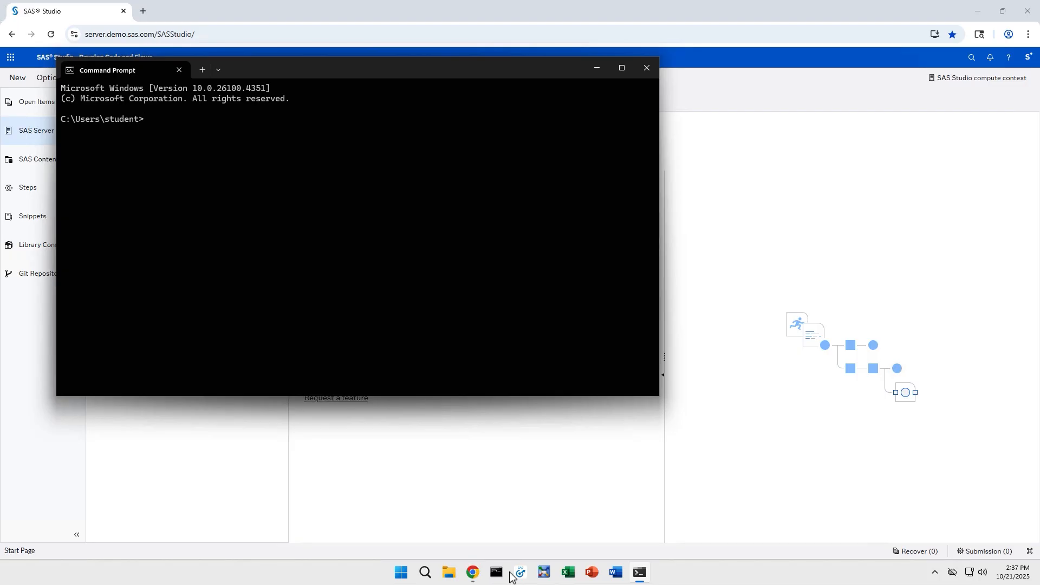
{"action": "type", "text": "ssh-keygen -t ed25519 -C \"..."}
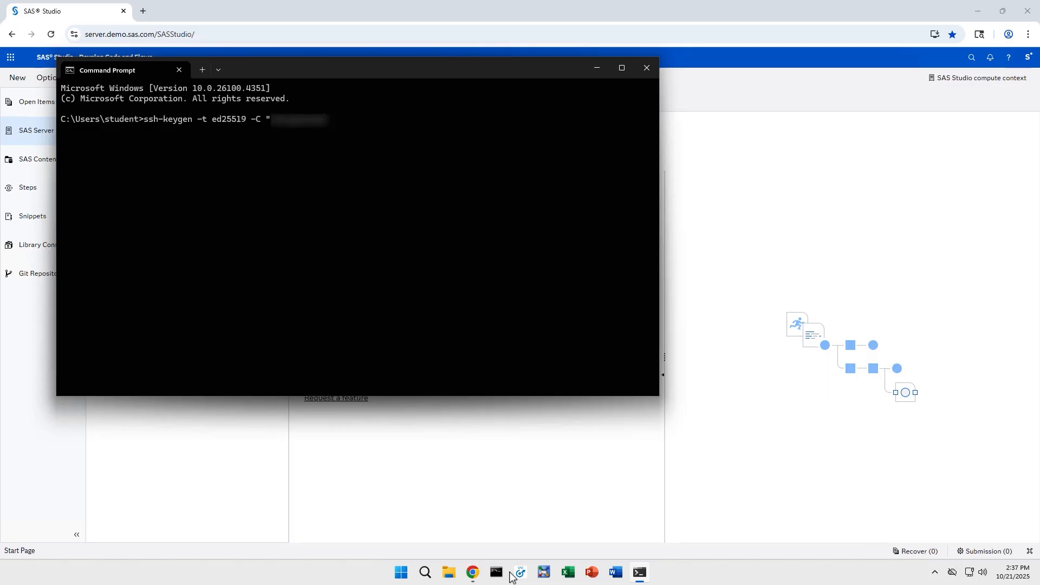
{"action": "type", "text": ".com\""}
{"action": "key", "text": "Return"}
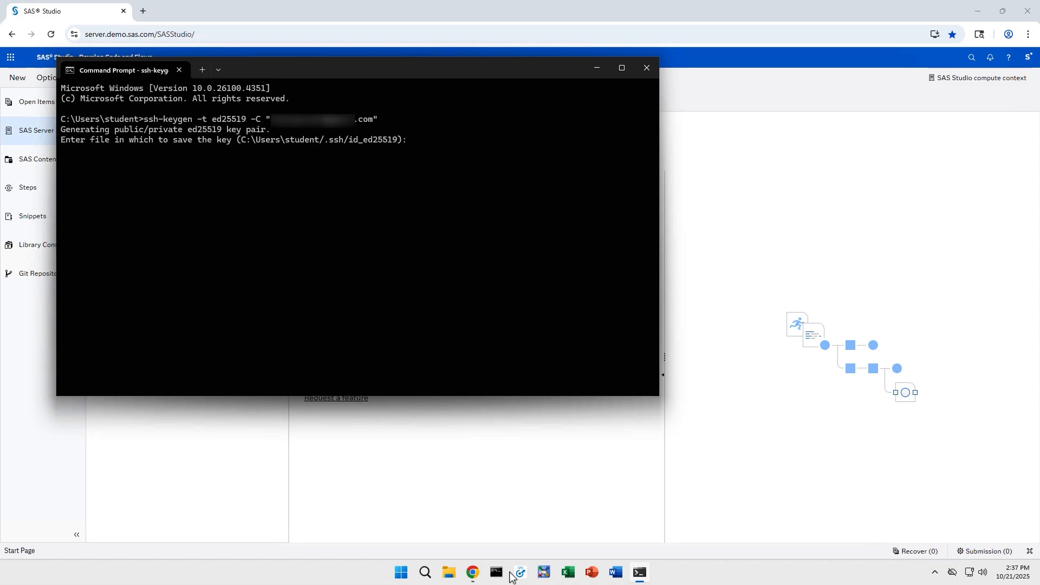
{"action": "key", "text": "Return"}
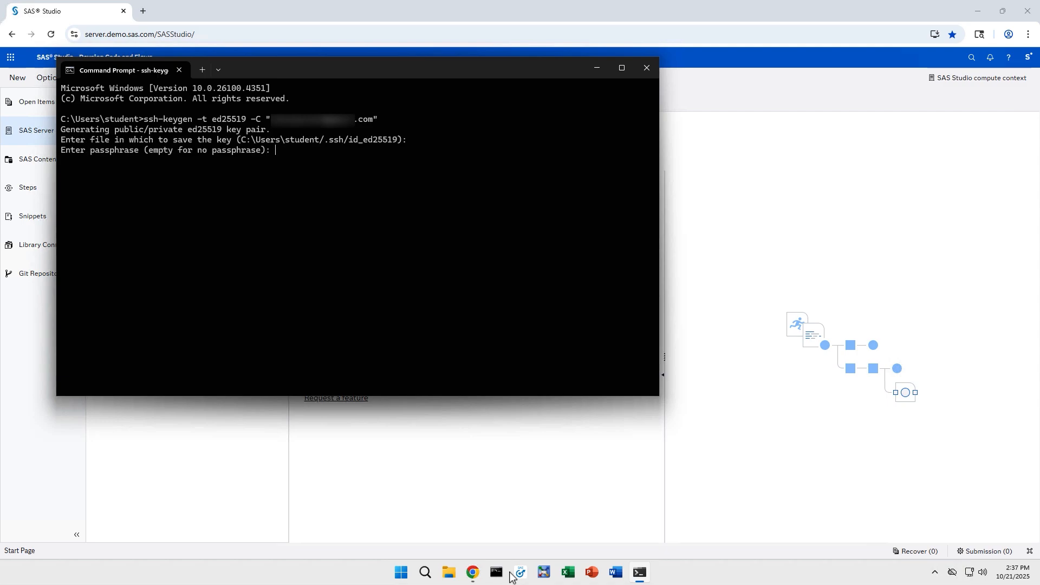
{"action": "key", "text": "Return"}
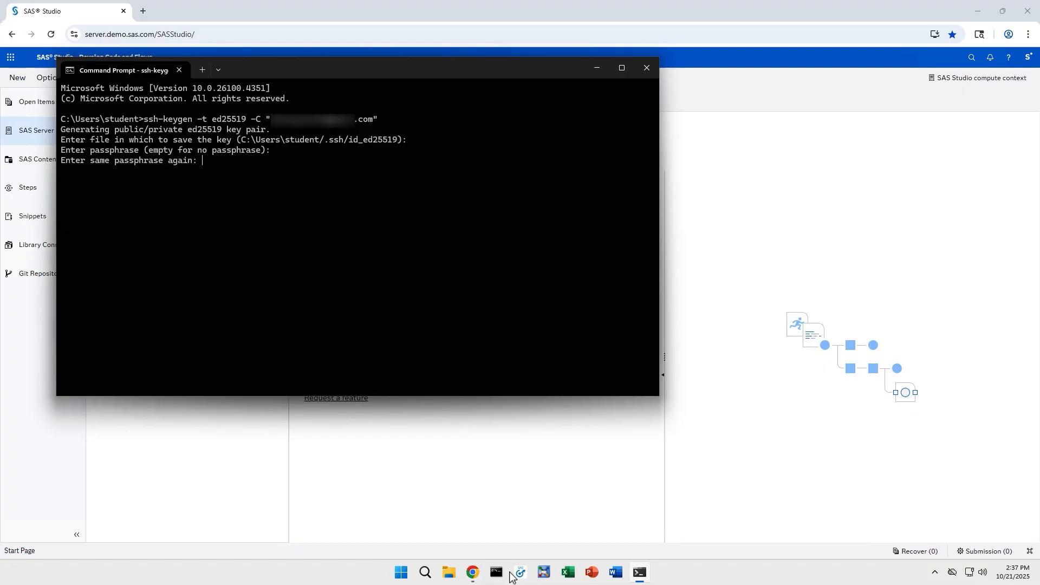
{"action": "key", "text": "Return"}
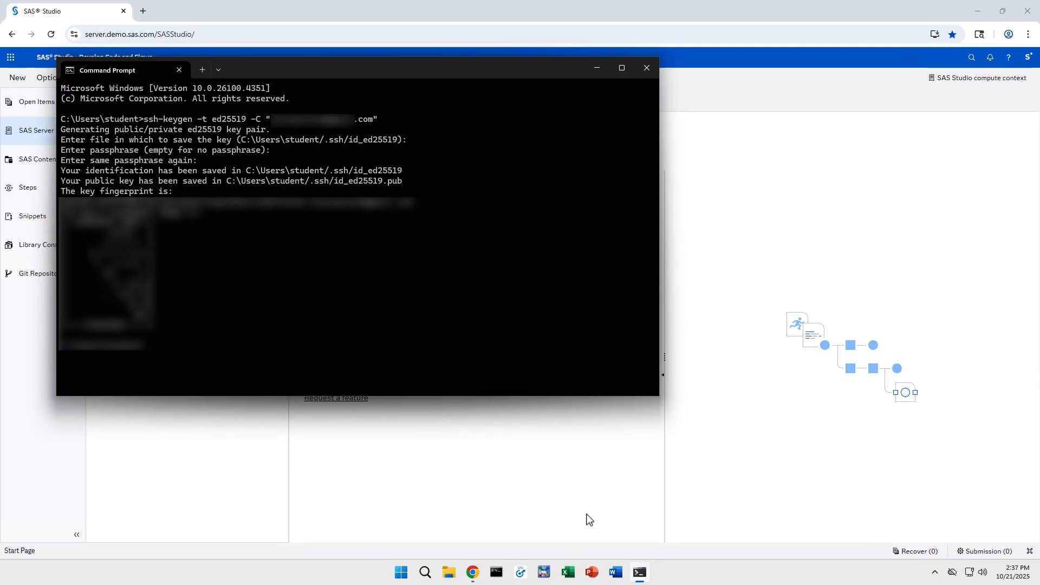
{"action": "left_click", "coordinate": [647, 69]}
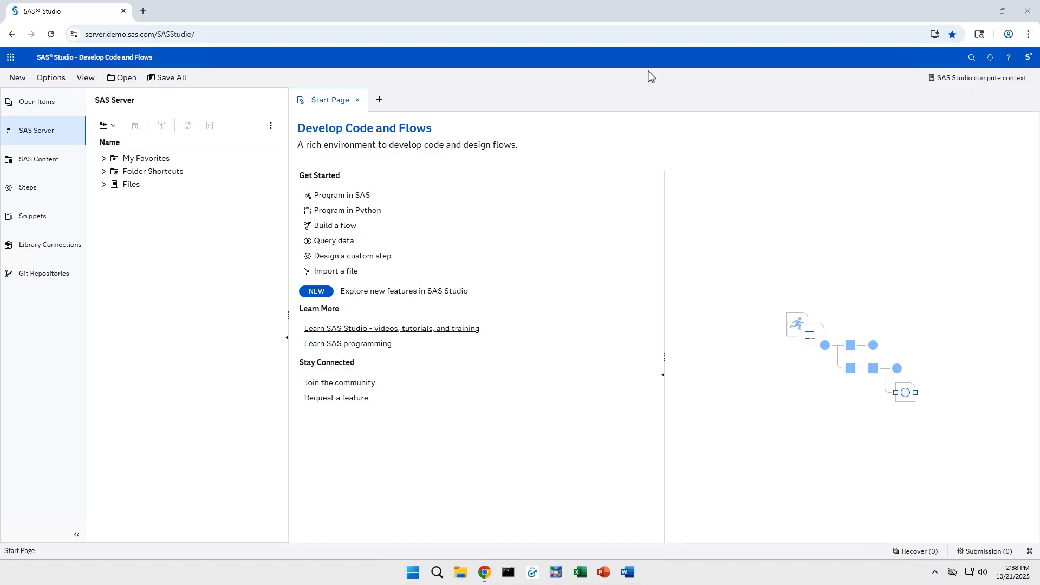
- Open GitHub in a new tab and start a new SSH key under Settings > SSH and GPG keys
{"action": "left_click", "coordinate": [143, 12]}
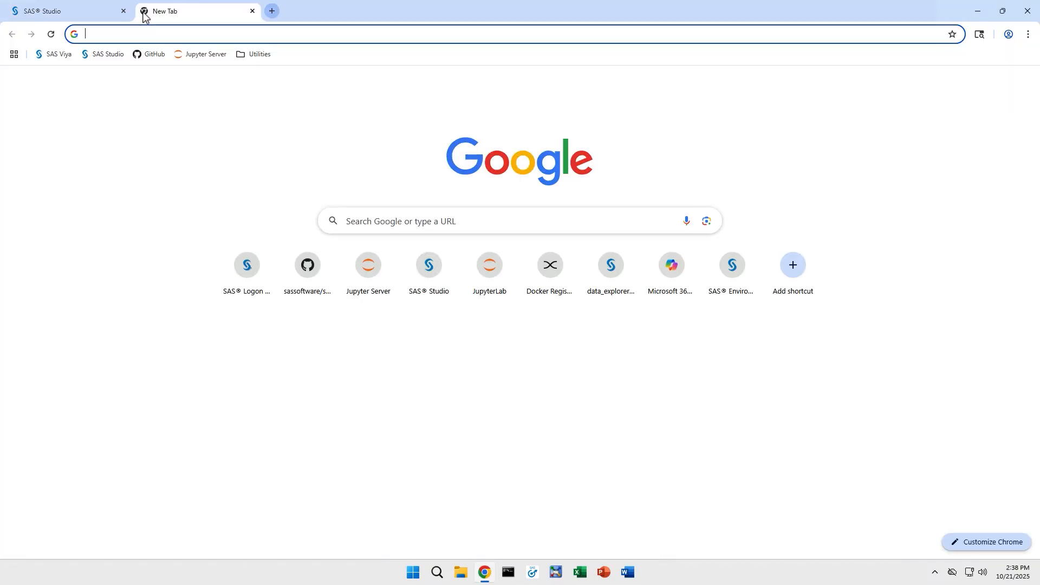
{"action": "left_click", "coordinate": [156, 55]}
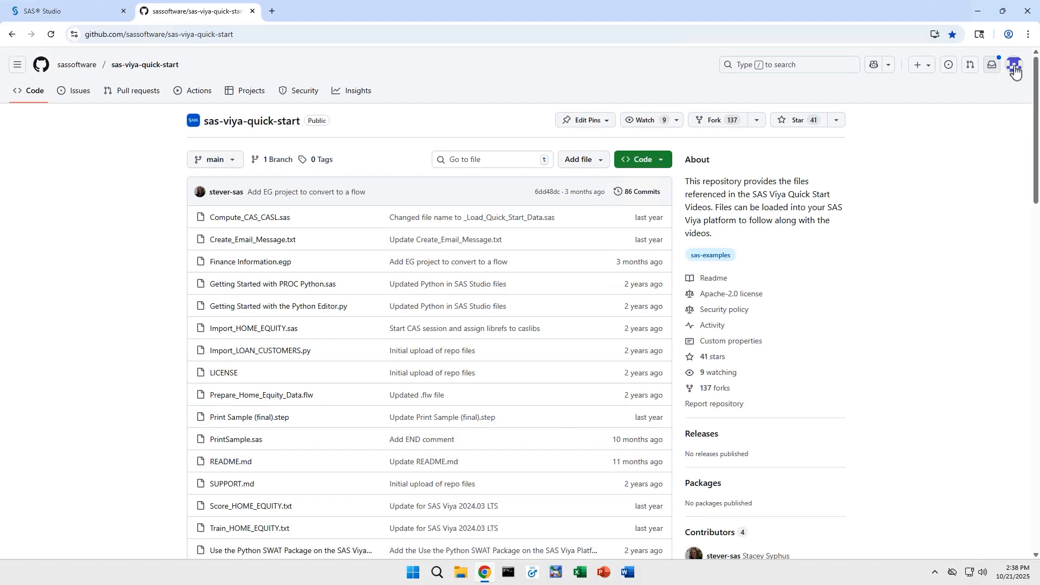
{"action": "left_click", "coordinate": [1015, 71]}
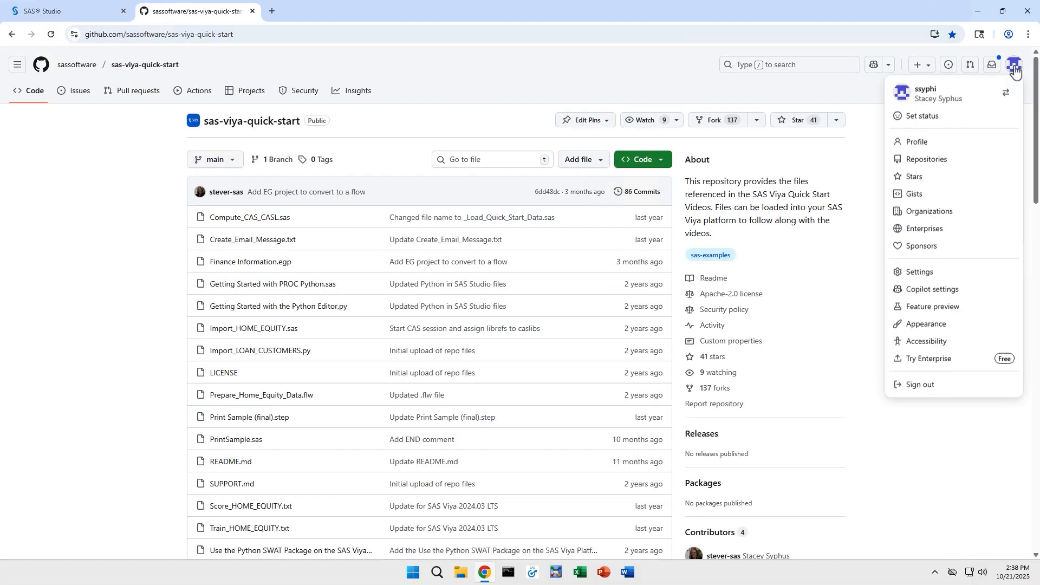
{"action": "left_click", "coordinate": [957, 274]}
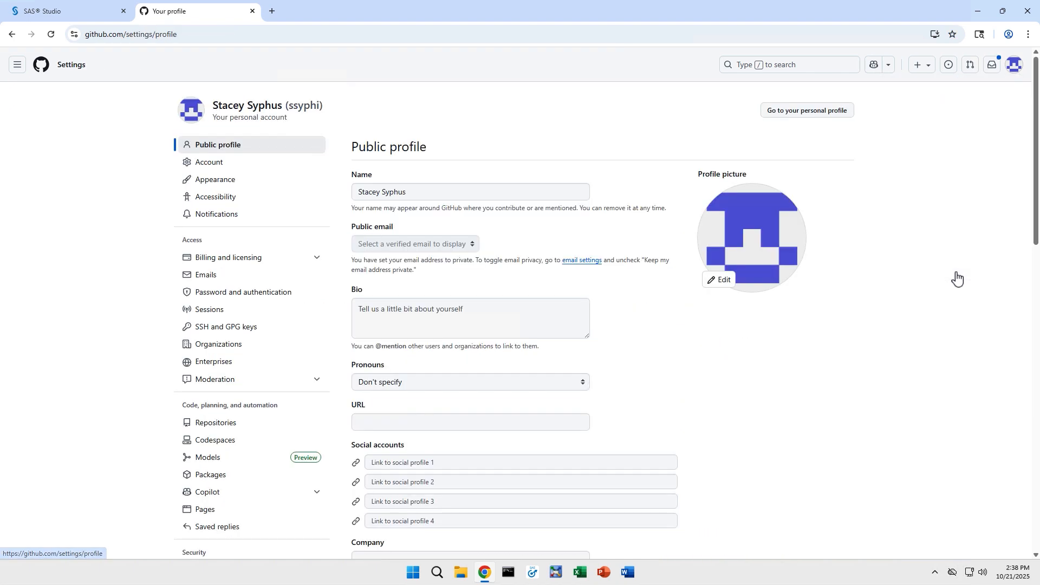
{"action": "left_click", "coordinate": [257, 334]}
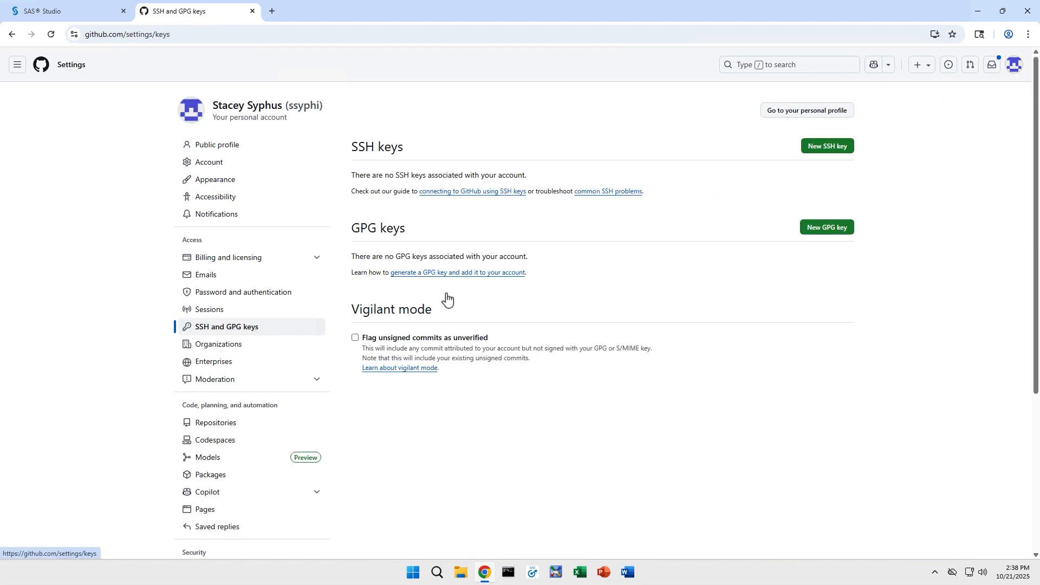
{"action": "left_click", "coordinate": [832, 149]}
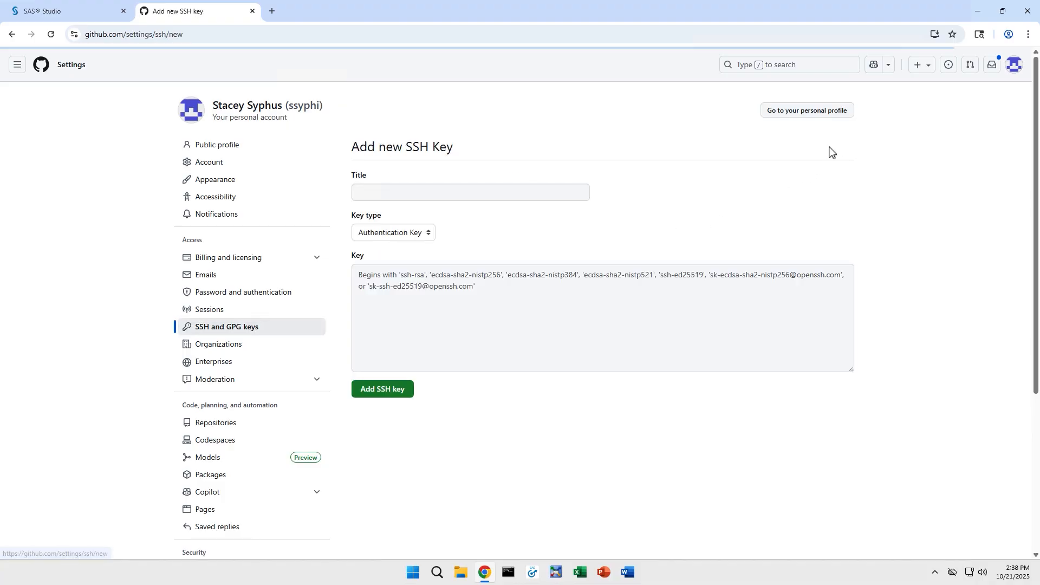
- Title the new SSH key 'SAS Studio' and bring up File Explorer
{"action": "left_click", "coordinate": [540, 194]}
{"action": "type", "text": "SAS"}
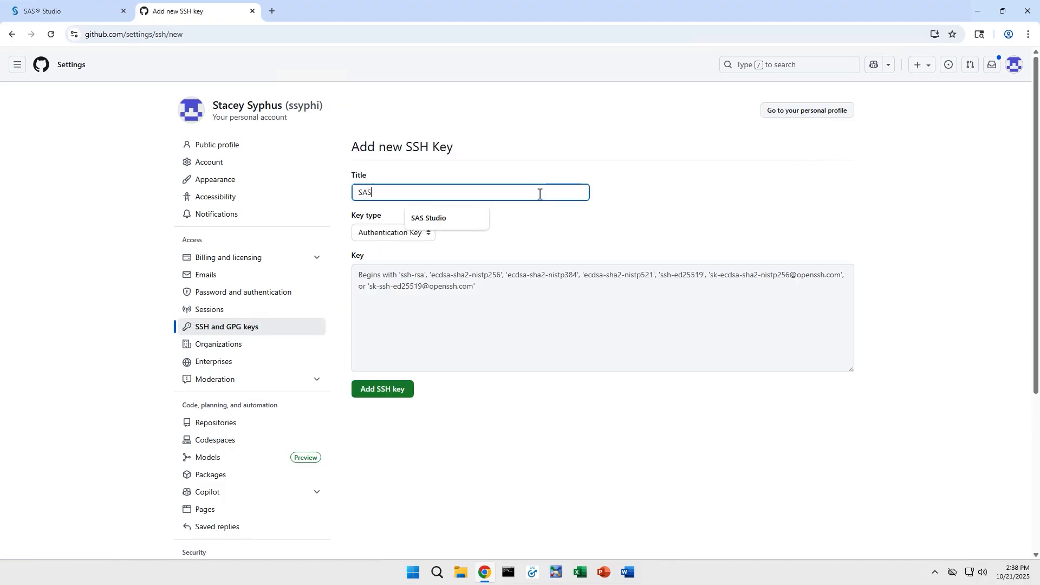
{"action": "type", "text": " Studio"}
{"action": "left_click", "coordinate": [553, 226]}
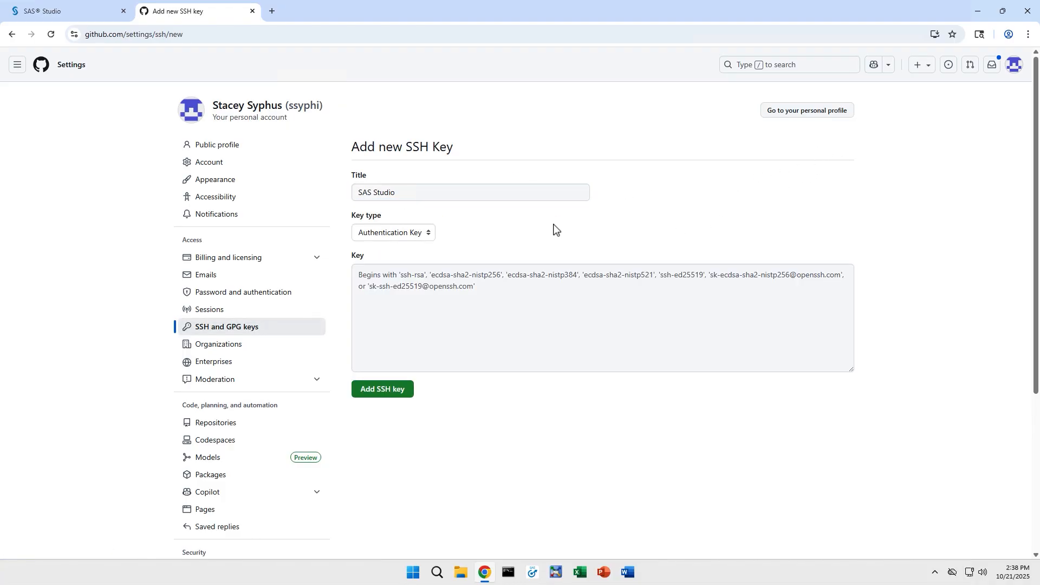
{"action": "left_click", "coordinate": [462, 574]}
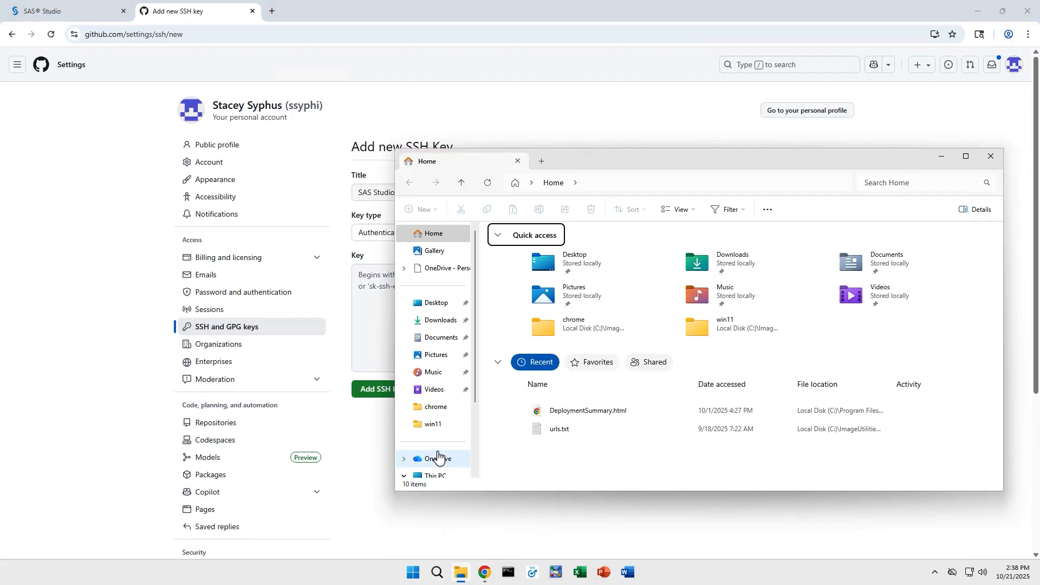
- Browse to the C:\Users\student\.ssh folder in File Explorer
{"action": "scroll", "coordinate": [438, 456], "scroll_direction": "down", "scroll_amount": 3}
{"action": "left_click", "coordinate": [436, 404]}
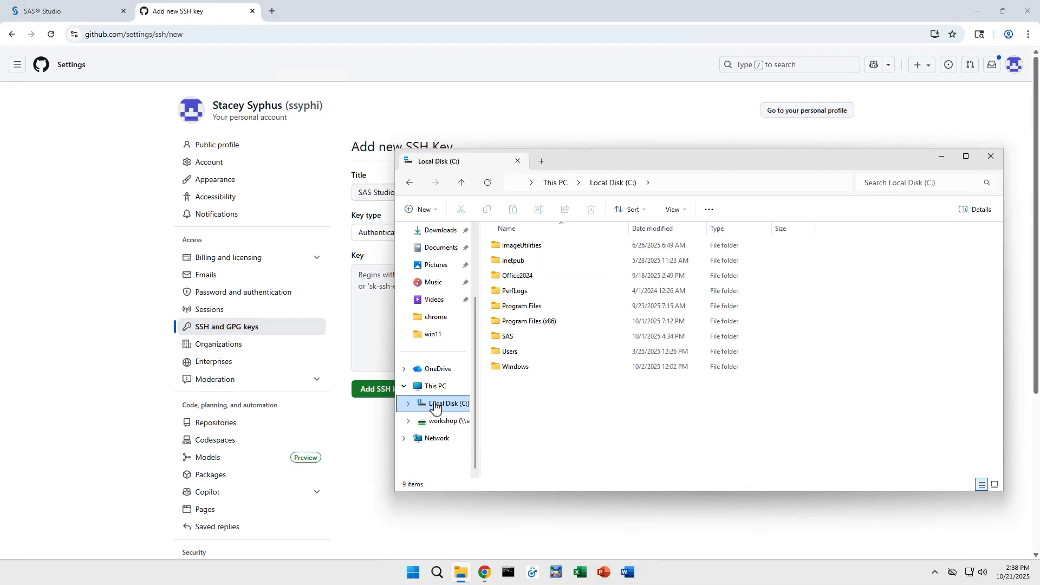
{"action": "double_click", "coordinate": [510, 352]}
{"action": "left_click", "coordinate": [504, 260]}
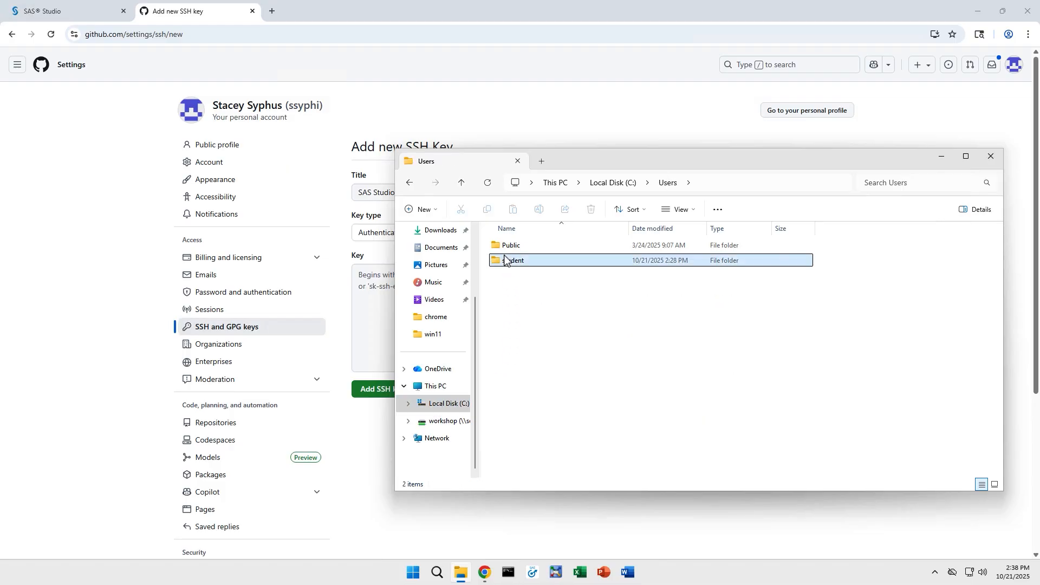
{"action": "double_click", "coordinate": [504, 259]}
{"action": "double_click", "coordinate": [504, 246]}
- Open id_ed25519.pub in Notepad, copy the public key line, and close both windows
{"action": "left_click", "coordinate": [503, 250]}
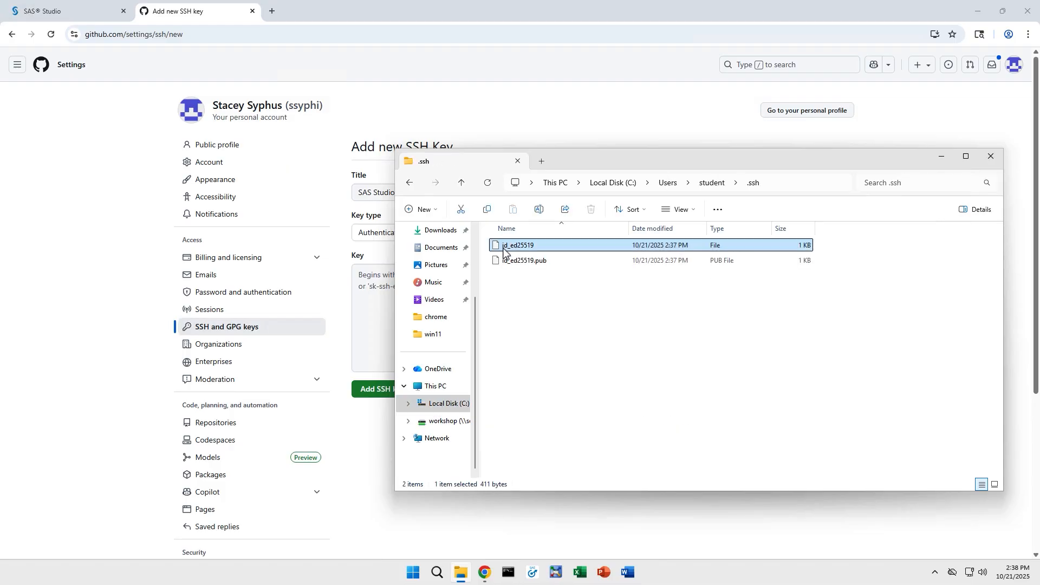
{"action": "double_click", "coordinate": [513, 264]}
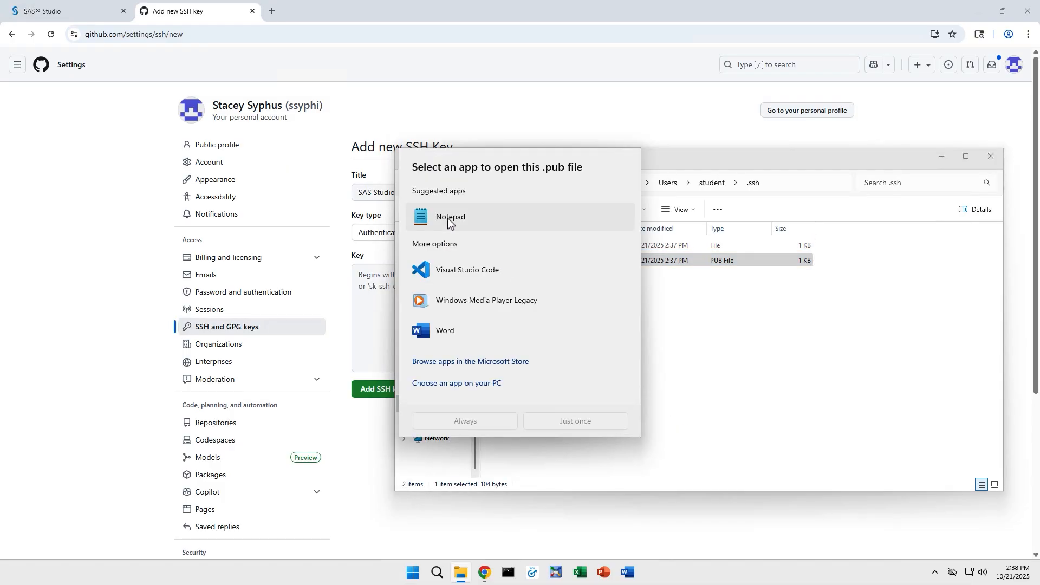
{"action": "left_click", "coordinate": [448, 220]}
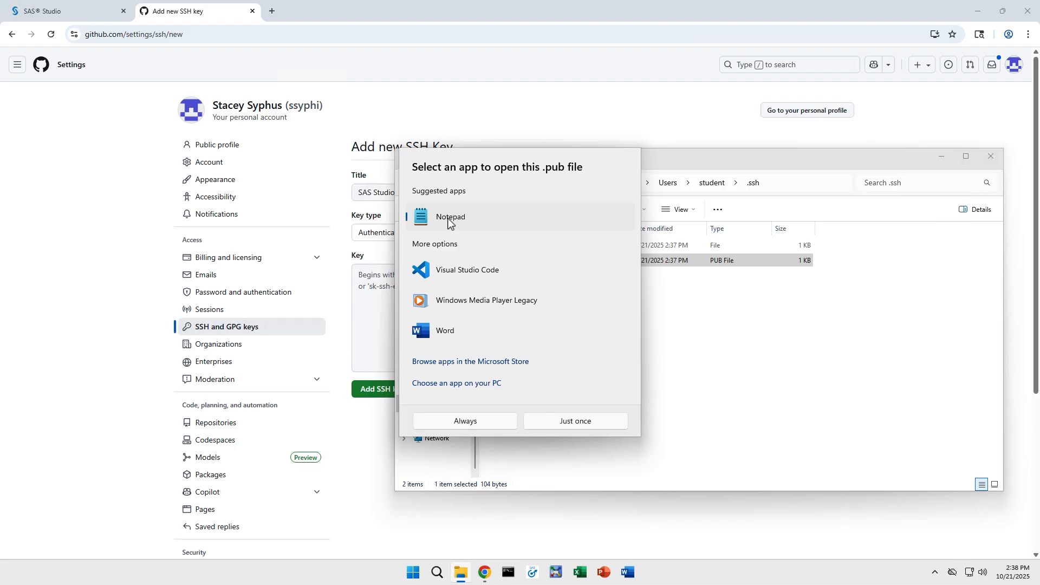
{"action": "left_click", "coordinate": [545, 424]}
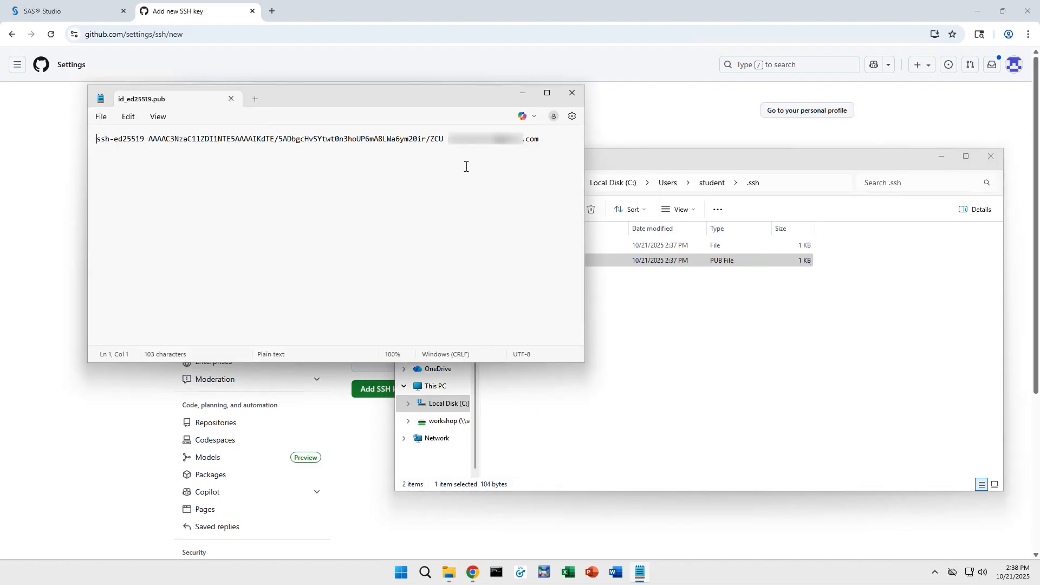
{"action": "triple_click", "coordinate": [482, 138]}
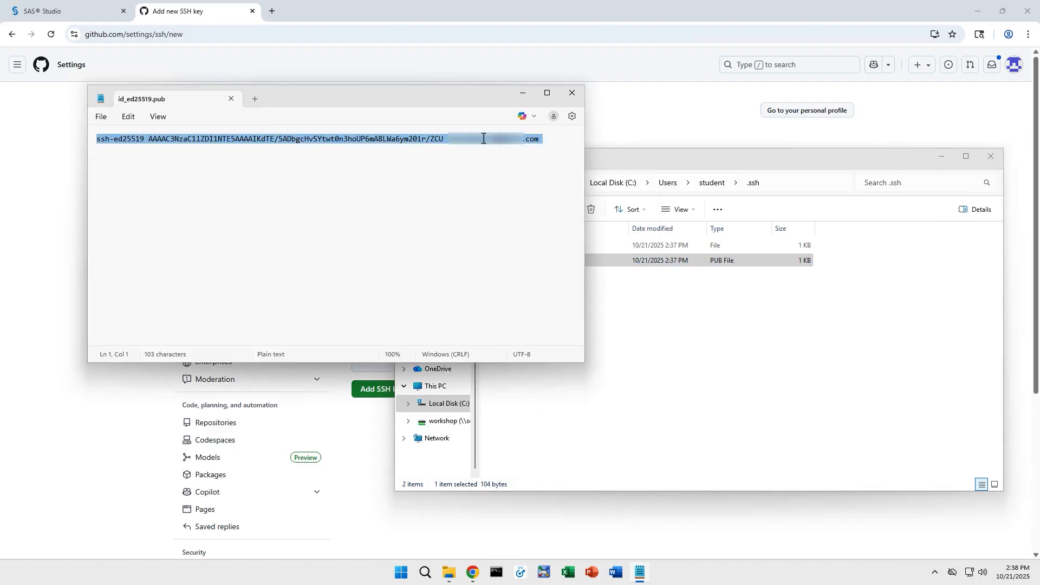
{"action": "left_click", "coordinate": [572, 93]}
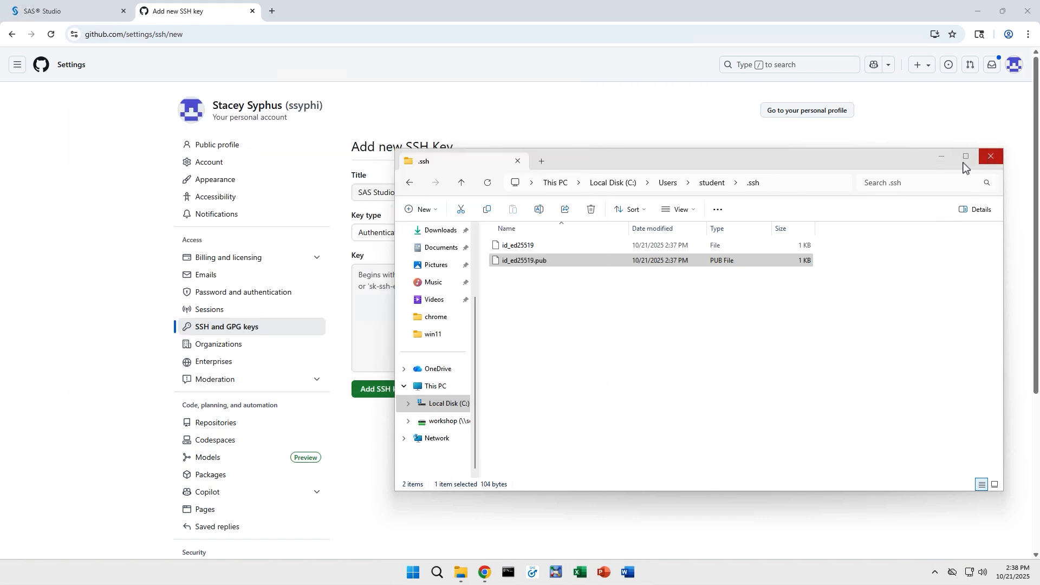
{"action": "left_click", "coordinate": [991, 157]}
- Paste the public key into GitHub's Key field, add the SAS Studio key, and close that tab
{"action": "left_click", "coordinate": [467, 286]}
{"action": "key", "text": "ctrl+v"}
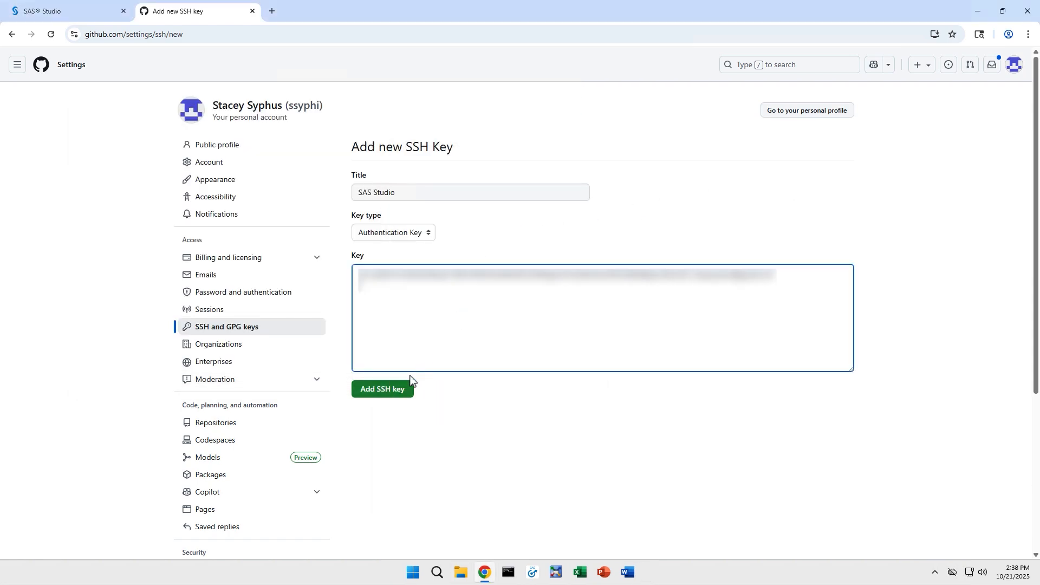
{"action": "left_click", "coordinate": [394, 391]}
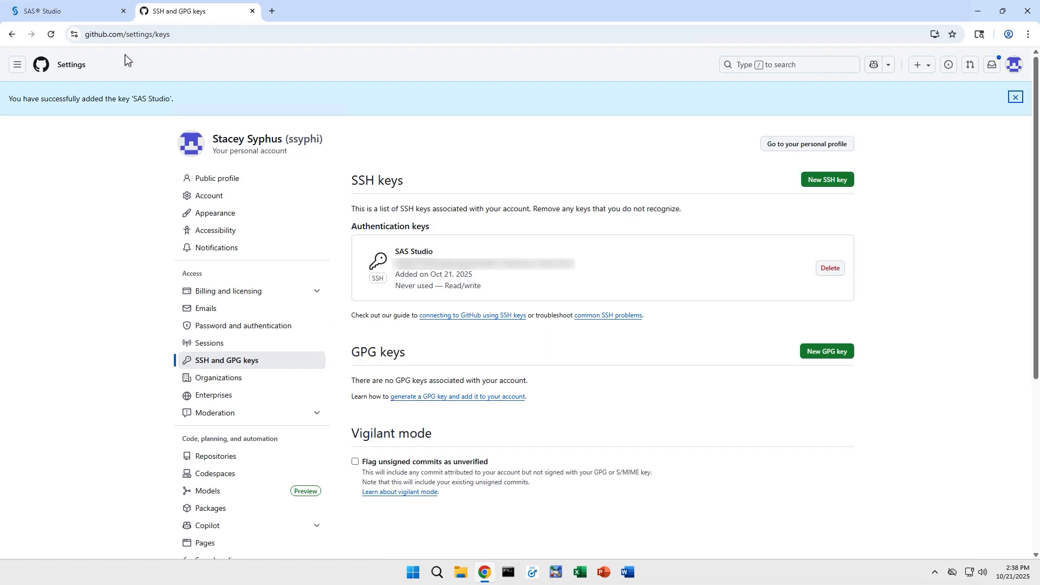
{"action": "left_click", "coordinate": [252, 11]}
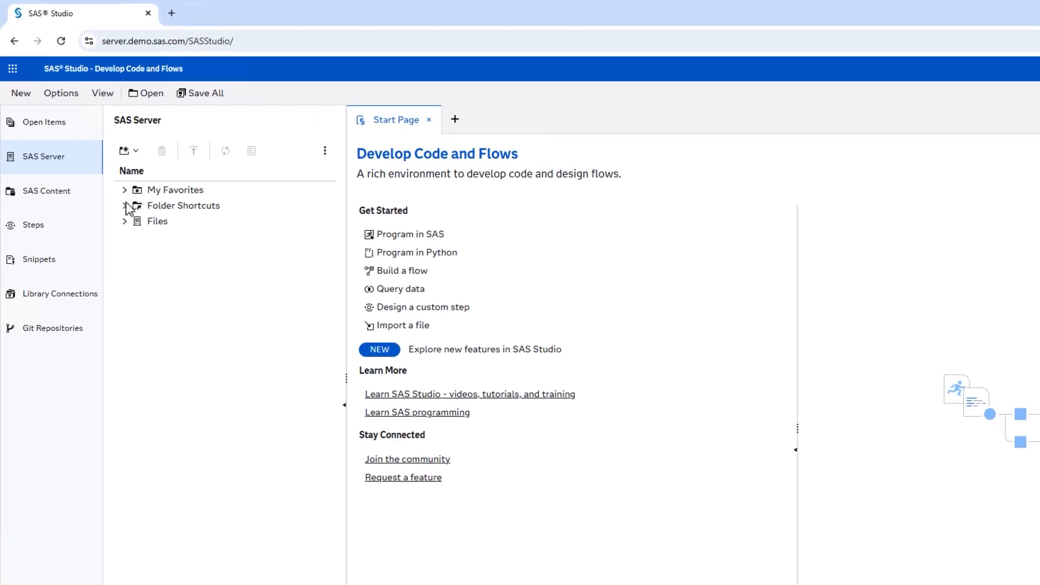
- Create a folder named Keys under Files > Home and select it
{"action": "left_click", "coordinate": [125, 221]}
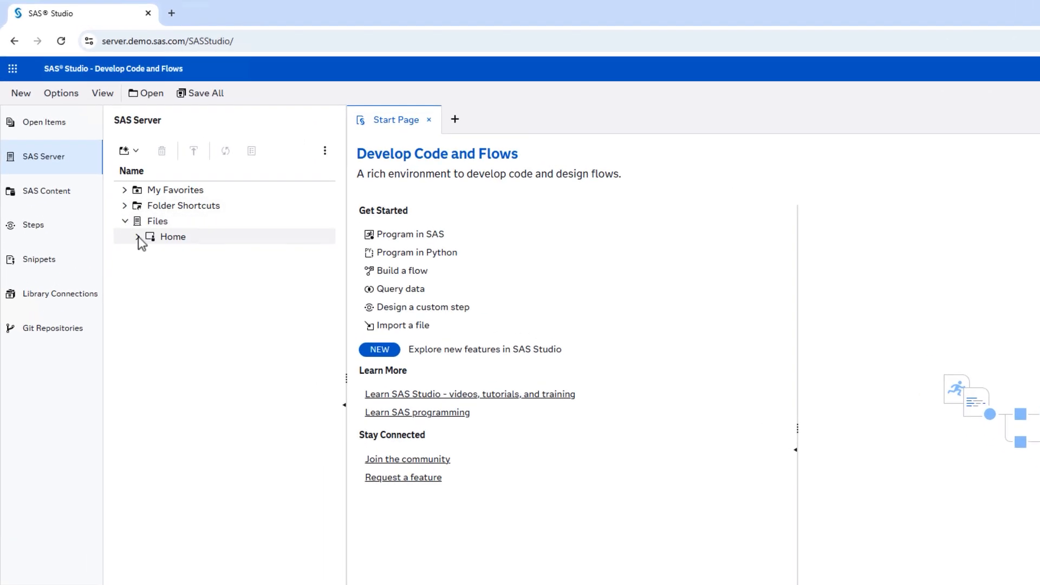
{"action": "left_click", "coordinate": [138, 237]}
{"action": "right_click", "coordinate": [187, 236]}
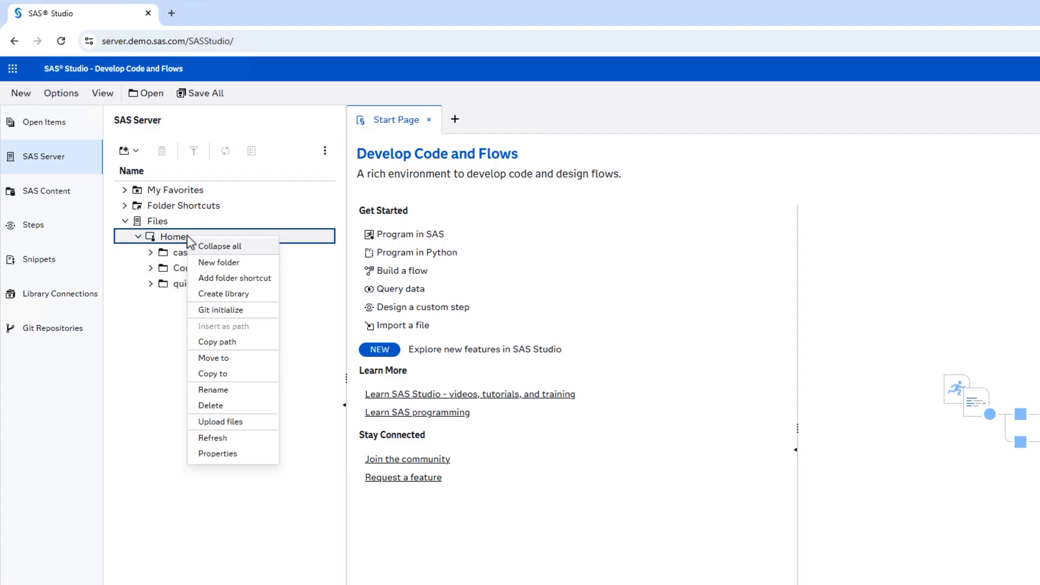
{"action": "left_click", "coordinate": [213, 261]}
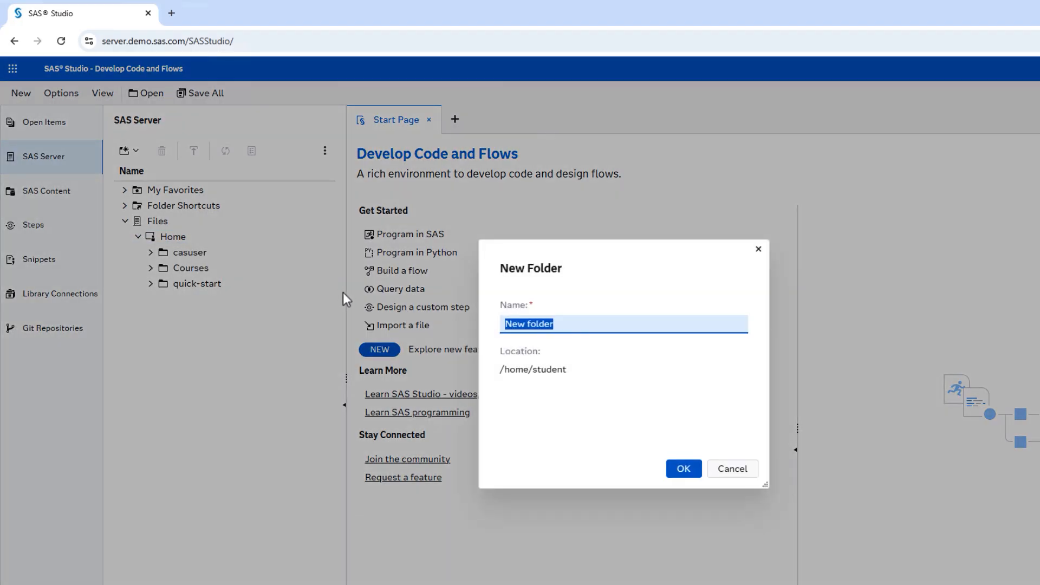
{"action": "type", "text": "Keys"}
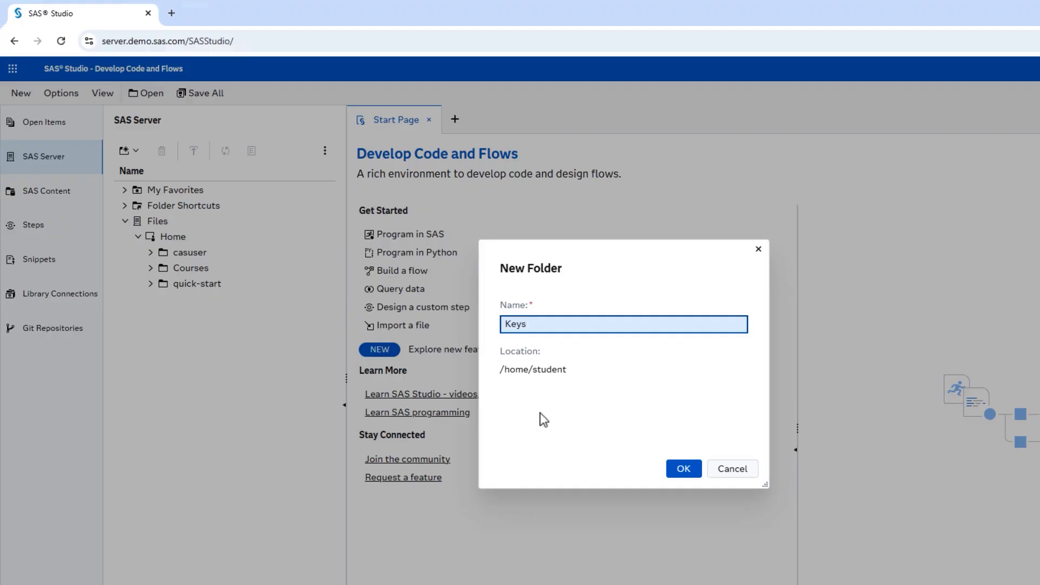
{"action": "left_click", "coordinate": [679, 468]}
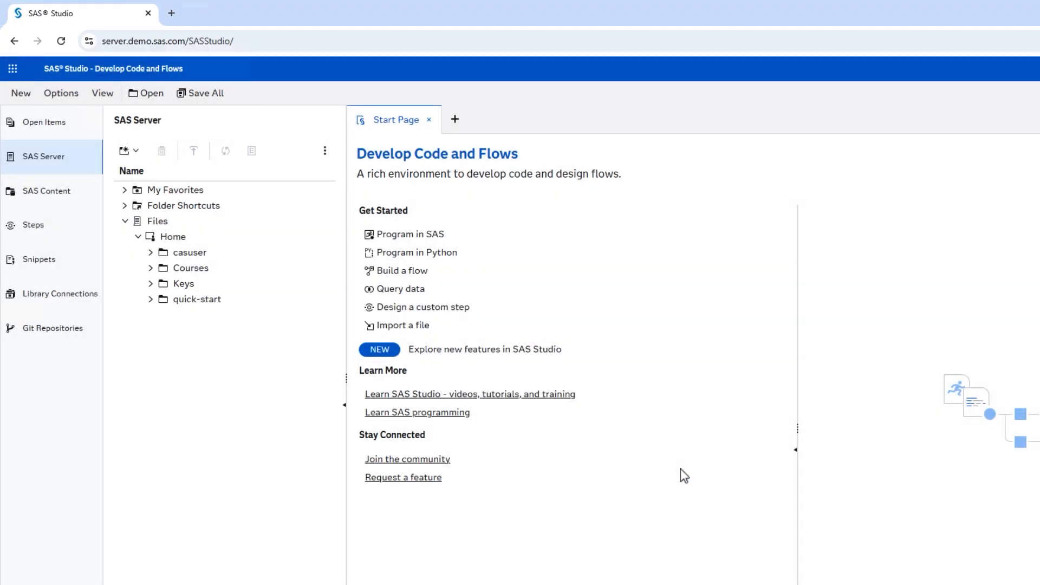
{"action": "left_click", "coordinate": [190, 283]}
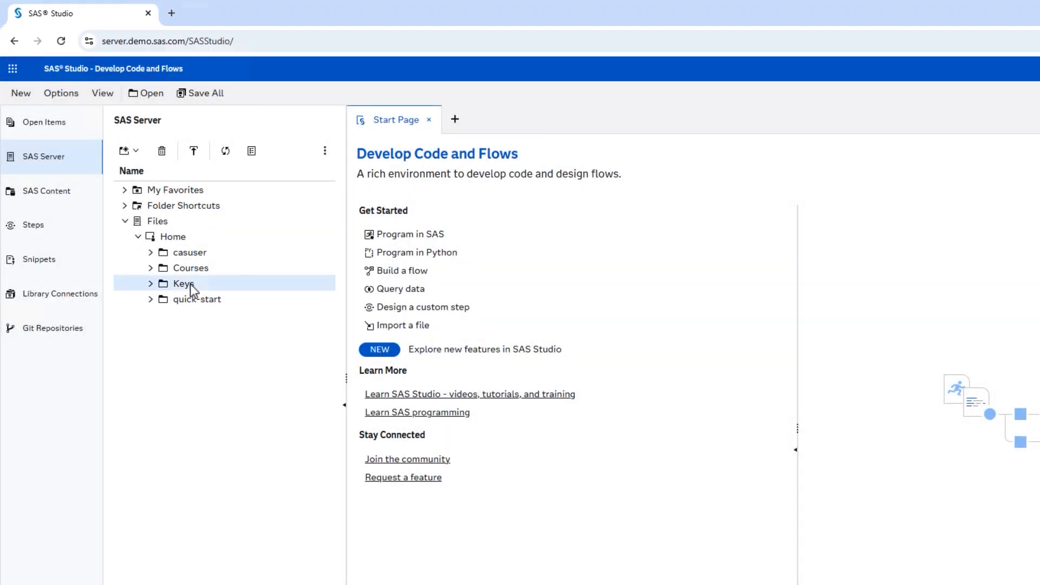
- Upload id_ed25519 and id_ed25519.pub from the local .ssh folder into Keys and check them
{"action": "left_click", "coordinate": [191, 152]}
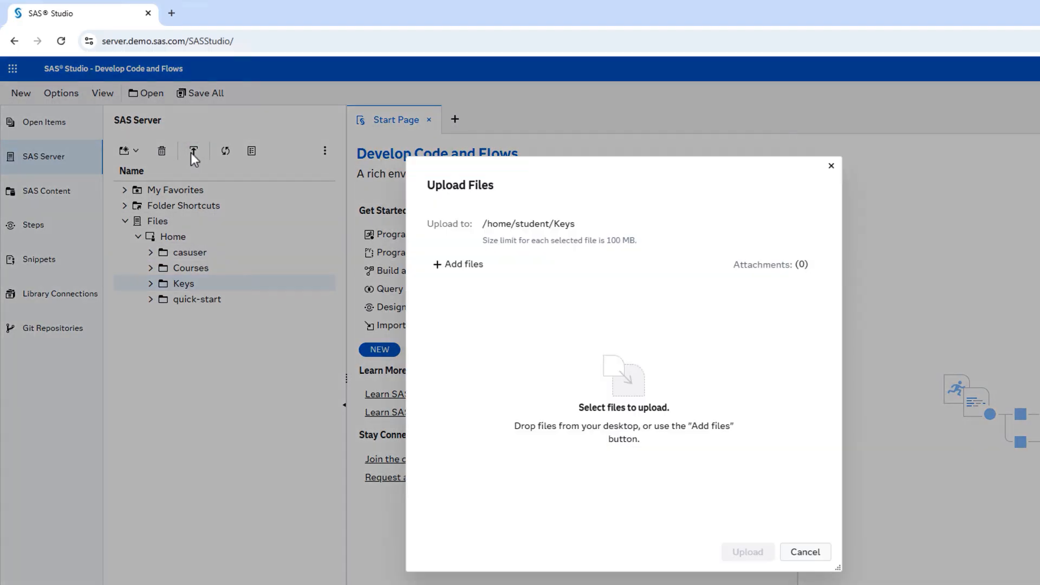
{"action": "left_click", "coordinate": [483, 264]}
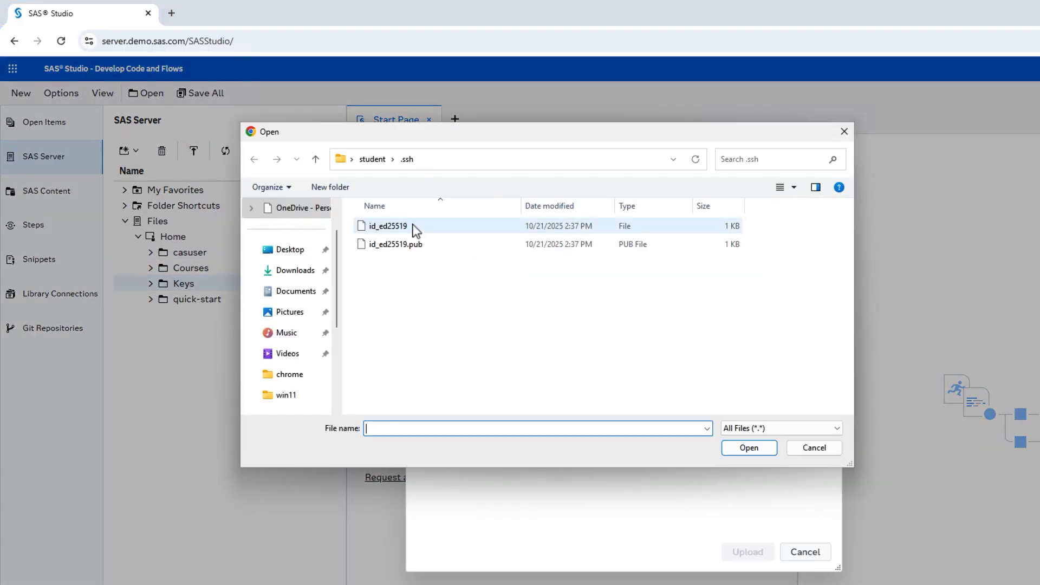
{"action": "left_click", "coordinate": [412, 224]}
{"action": "left_click", "coordinate": [423, 245], "text": "shift"}
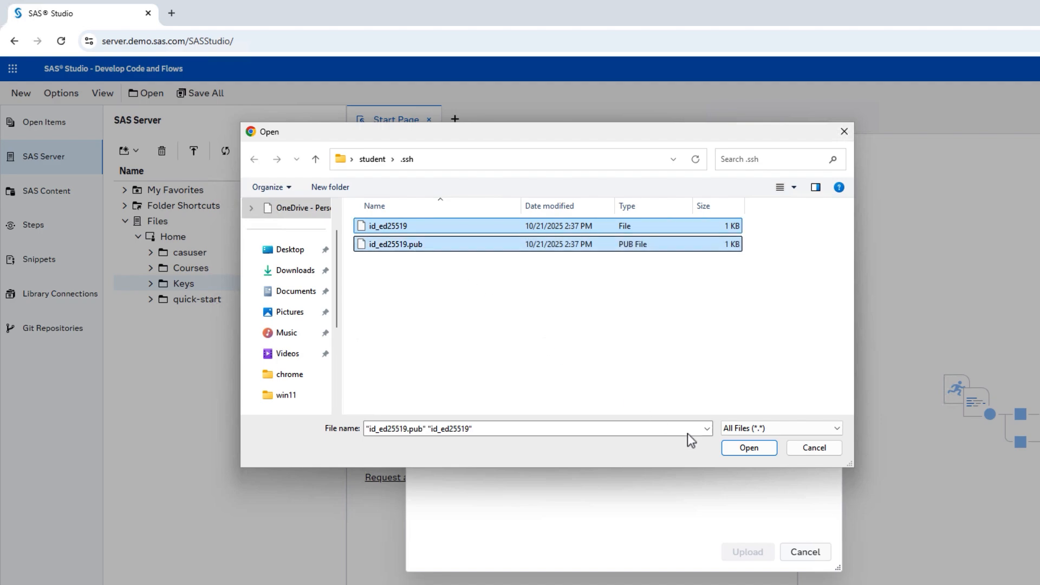
{"action": "left_click", "coordinate": [732, 450]}
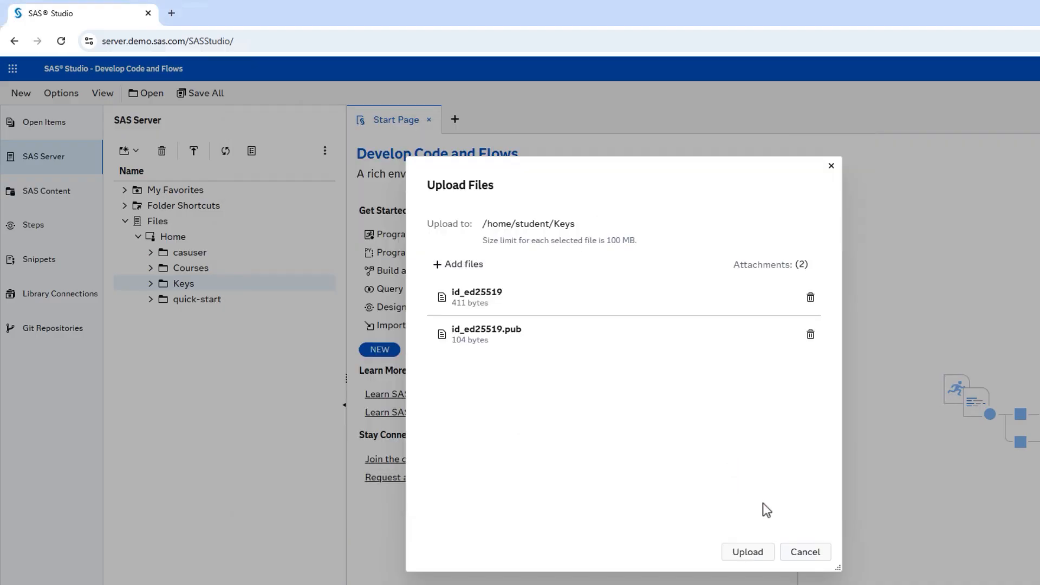
{"action": "left_click", "coordinate": [752, 552]}
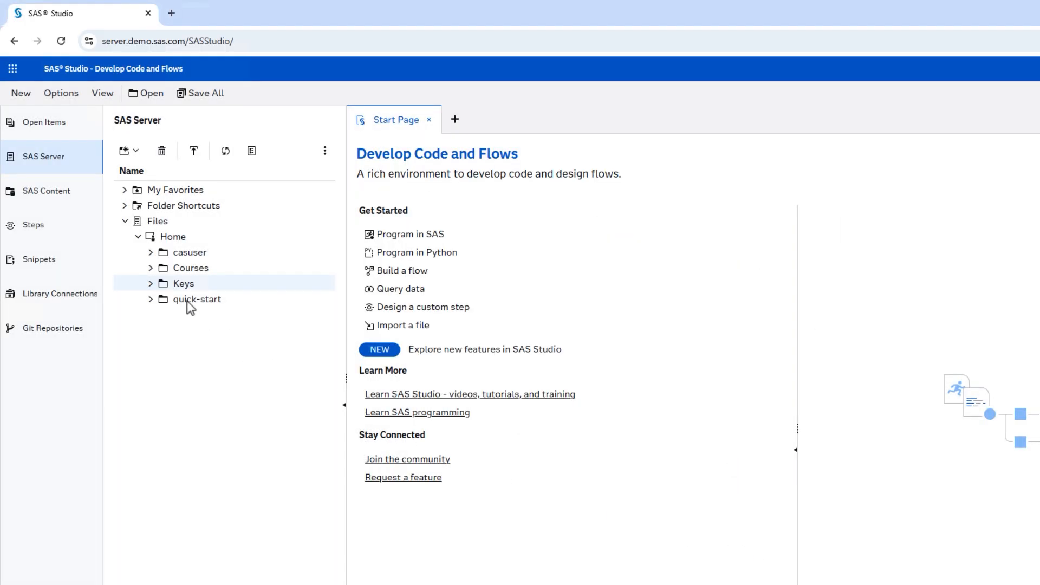
{"action": "left_click", "coordinate": [151, 283]}
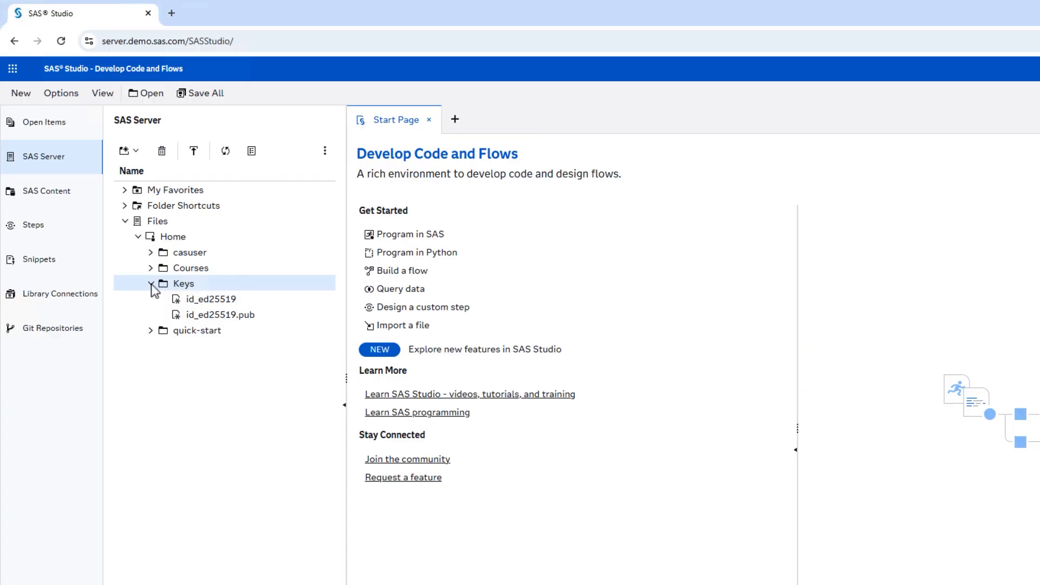
{"action": "left_click", "coordinate": [151, 284]}
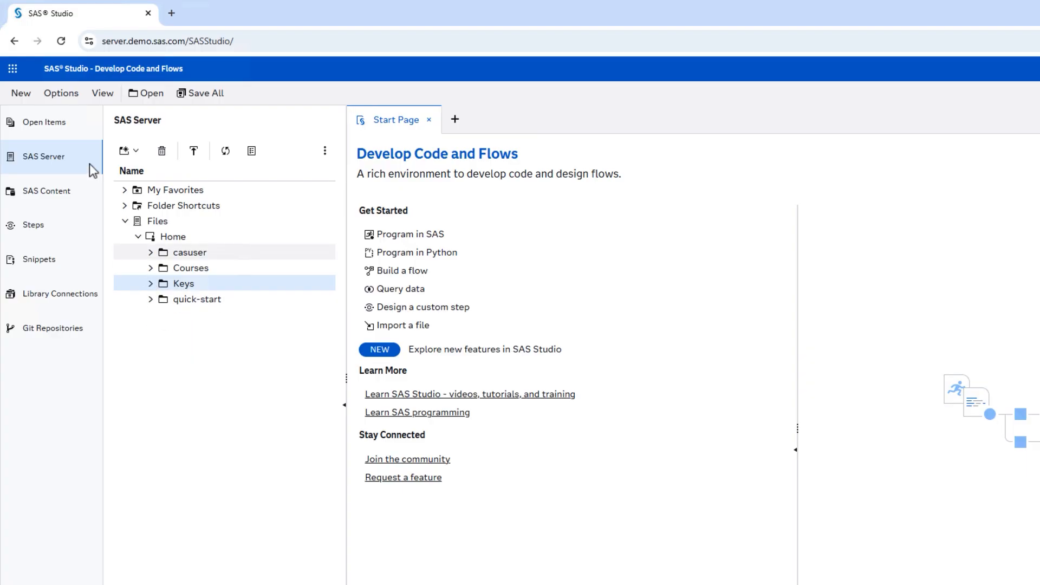
- Start a new Git profile named myGitHub with the commit author's name and email
{"action": "left_click", "coordinate": [78, 97]}
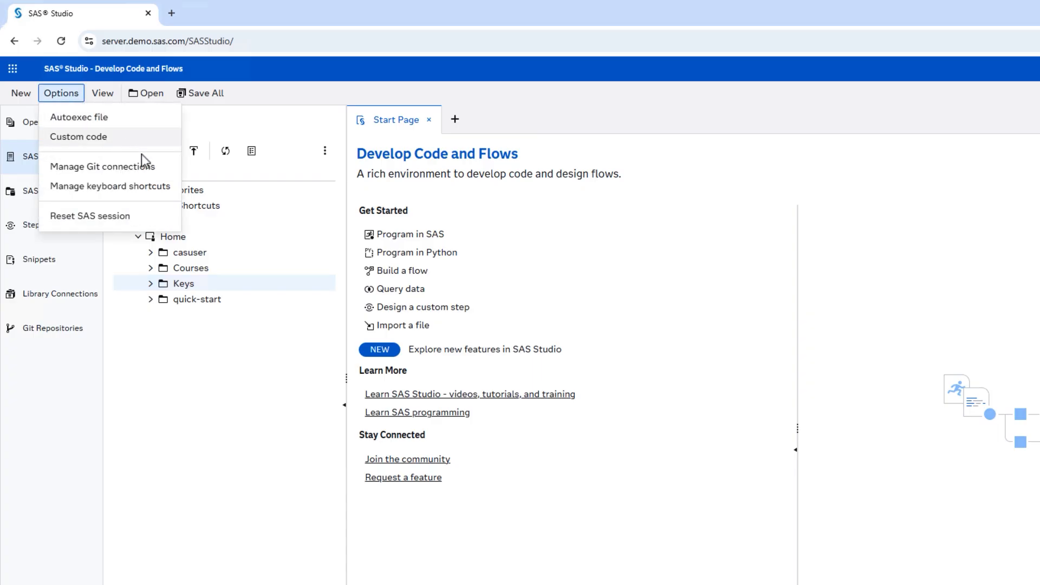
{"action": "left_click", "coordinate": [162, 166]}
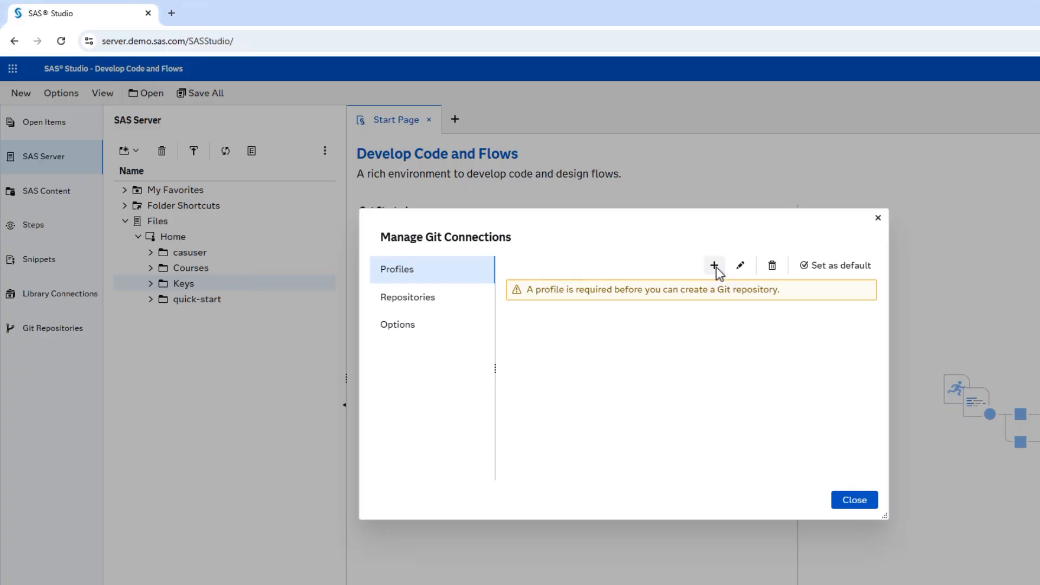
{"action": "left_click", "coordinate": [716, 268]}
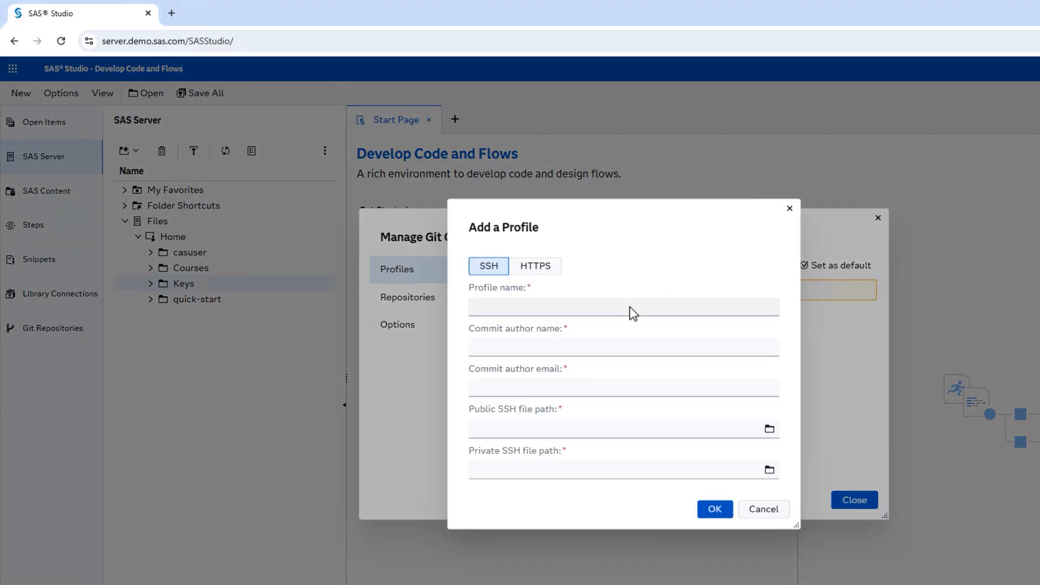
{"action": "left_click", "coordinate": [629, 307]}
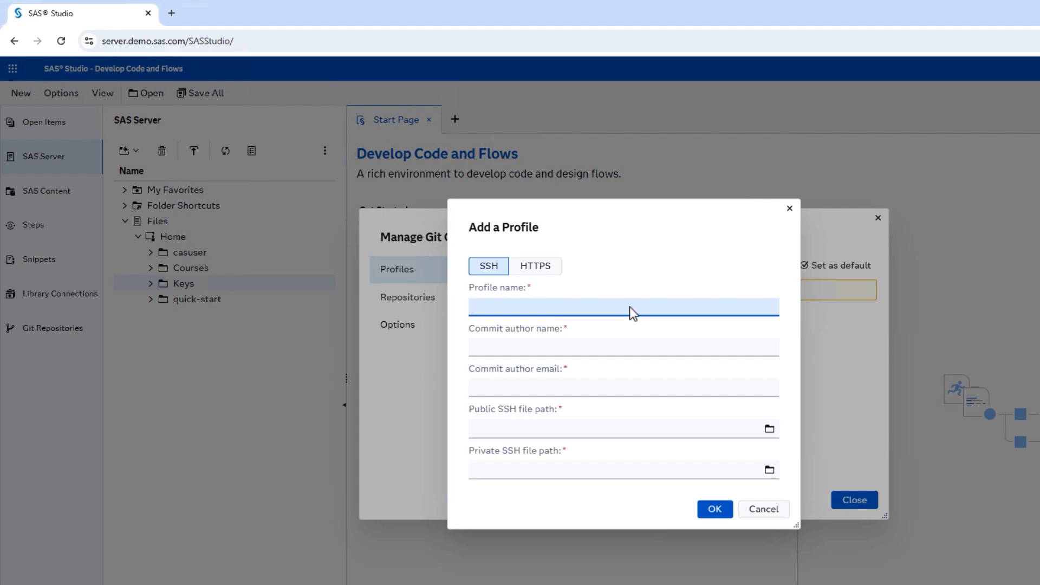
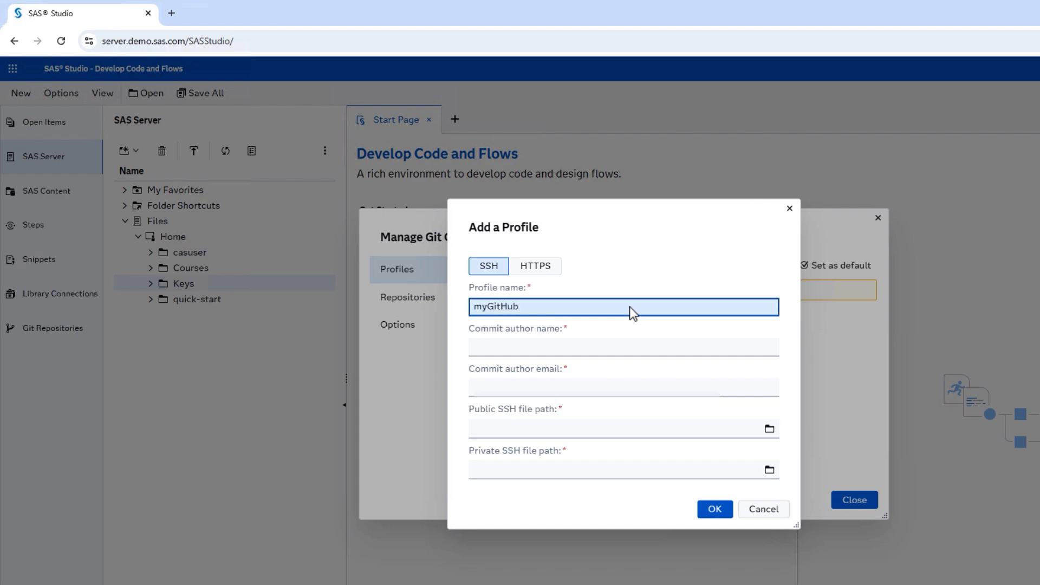
{"action": "key", "text": "Tab"}
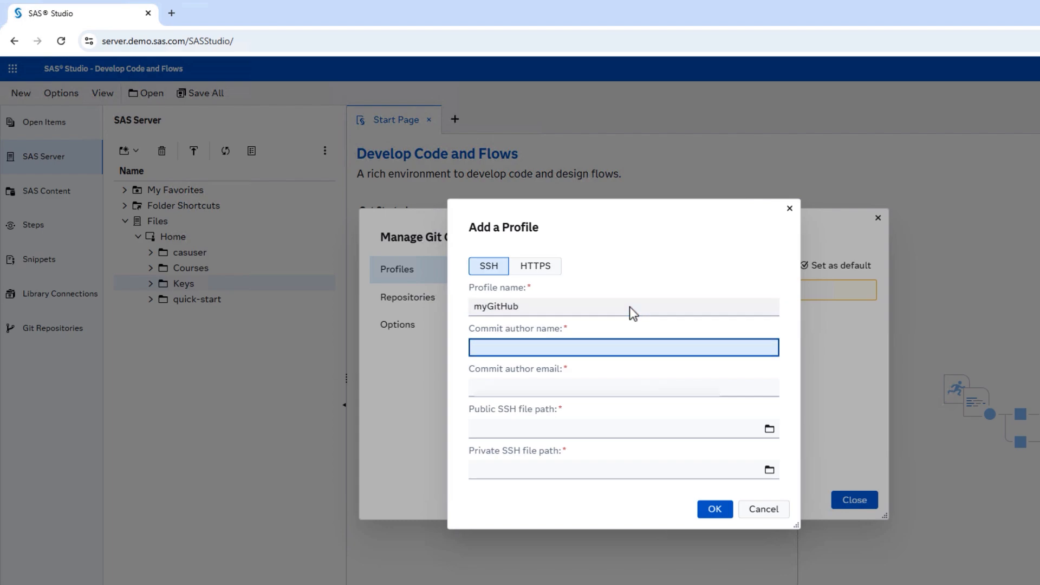
{"action": "key", "text": "Tab"}
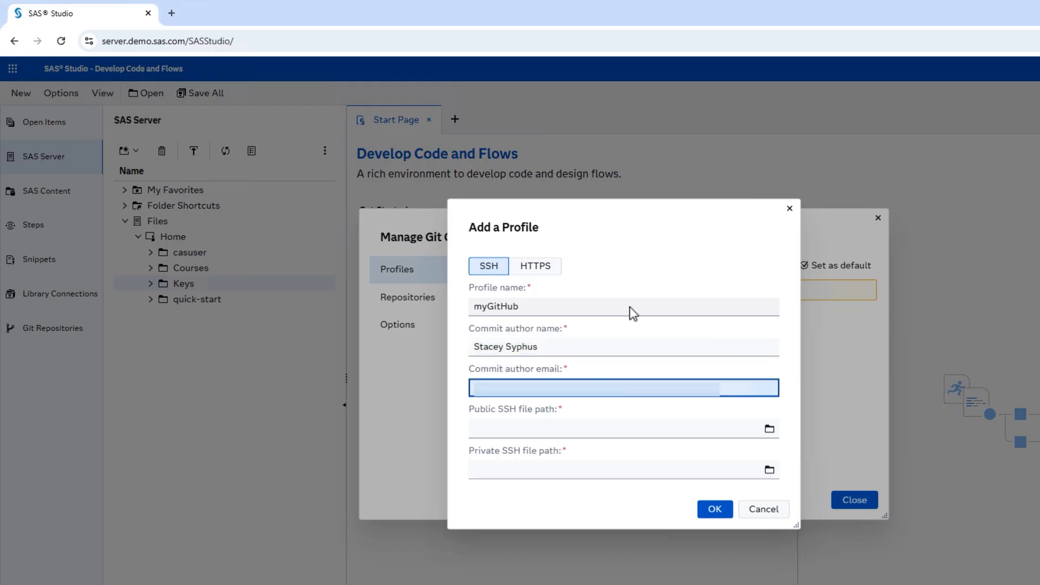
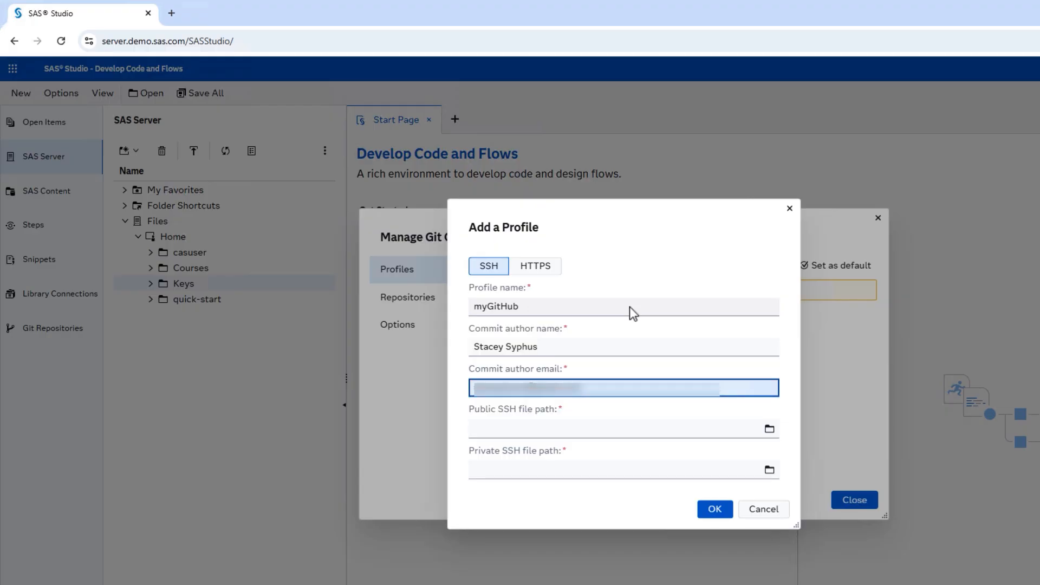
{"action": "key", "text": "Tab"}
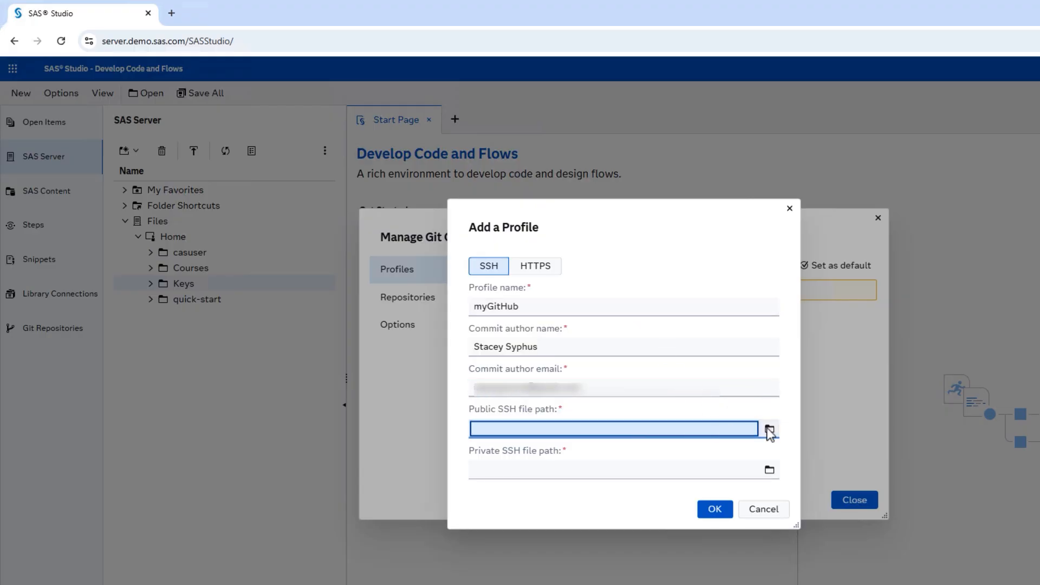
- Set public key Keys/id_ed25519.pub and private key Keys/id_ed25519, then save the profile
{"action": "left_click", "coordinate": [769, 429]}
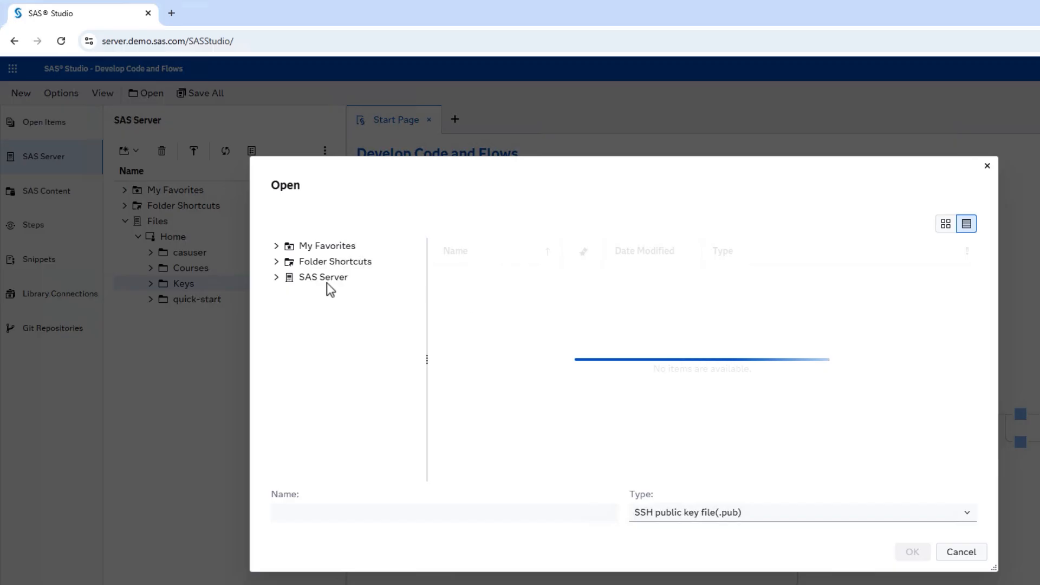
{"action": "left_click", "coordinate": [276, 277]}
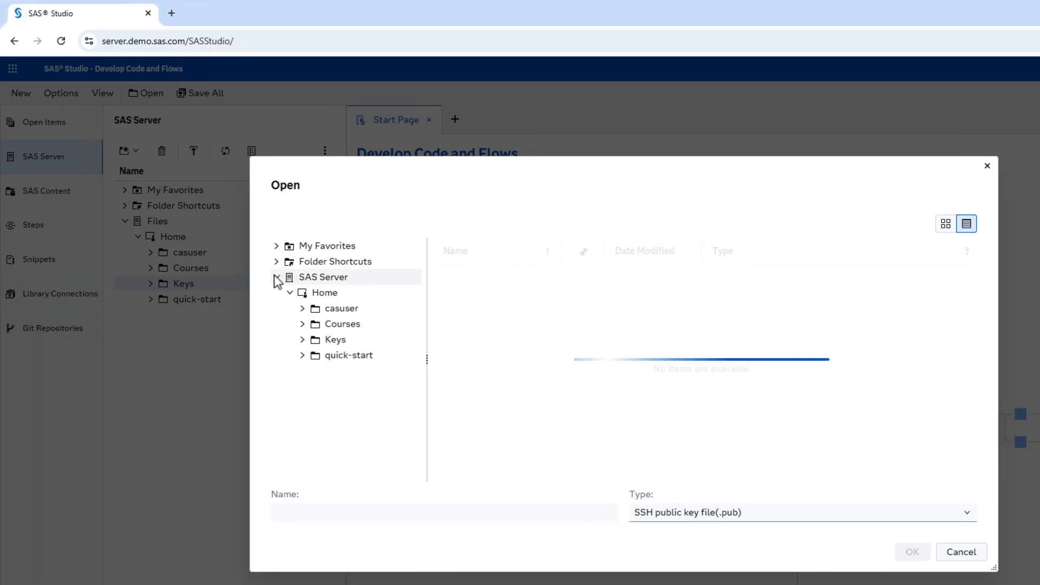
{"action": "left_click", "coordinate": [334, 342]}
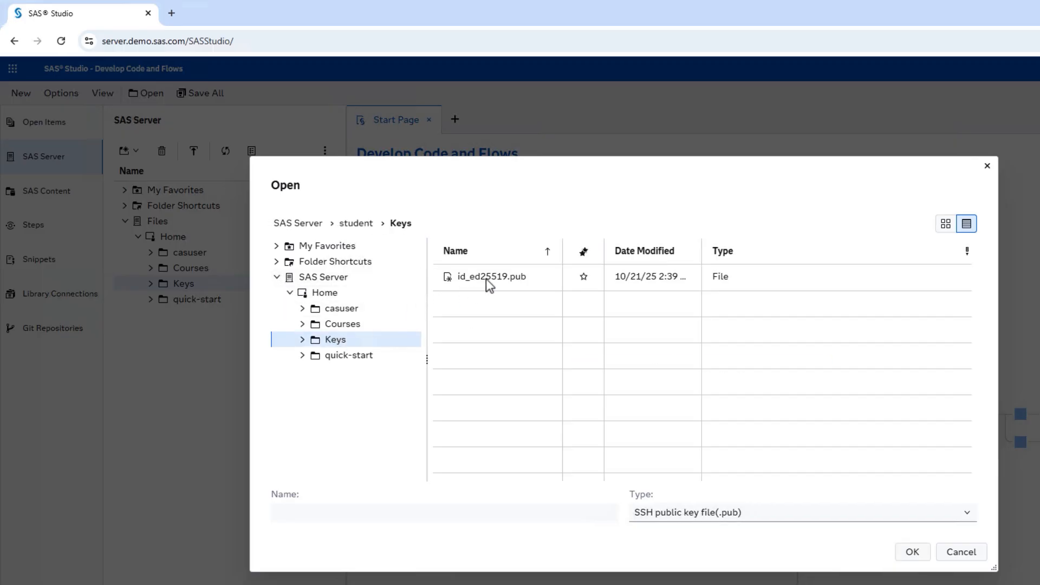
{"action": "left_click", "coordinate": [487, 279]}
{"action": "left_click", "coordinate": [912, 551]}
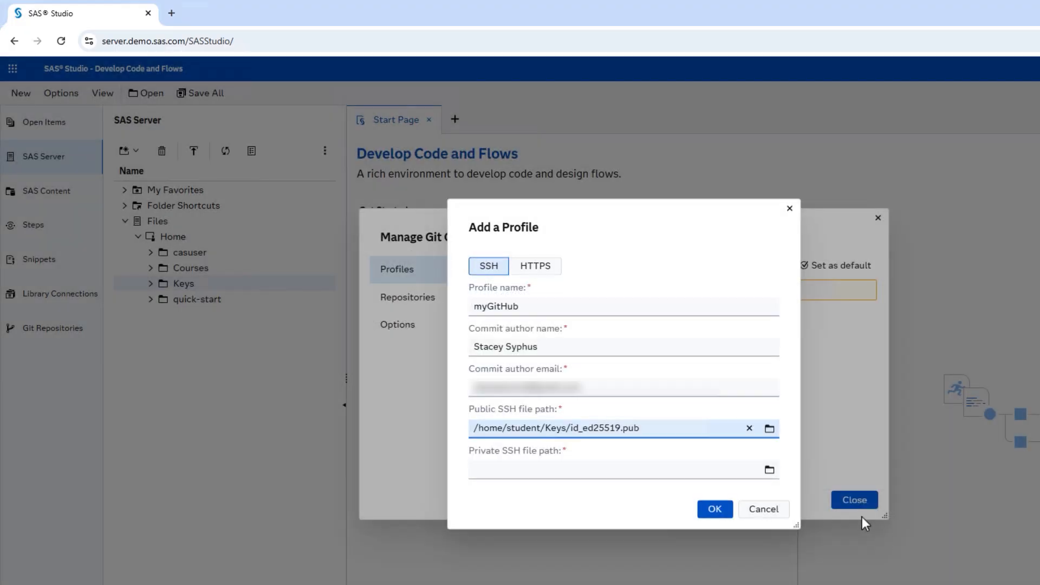
{"action": "triple_click", "coordinate": [677, 428]}
{"action": "key", "text": "ctrl+c"}
{"action": "left_click", "coordinate": [658, 470]}
{"action": "key", "text": "ctrl+v"}
{"action": "key", "text": "BackSpace"}
{"action": "key", "text": "BackSpace"}
{"action": "key", "text": "BackSpace"}
{"action": "key", "text": "BackSpace"}
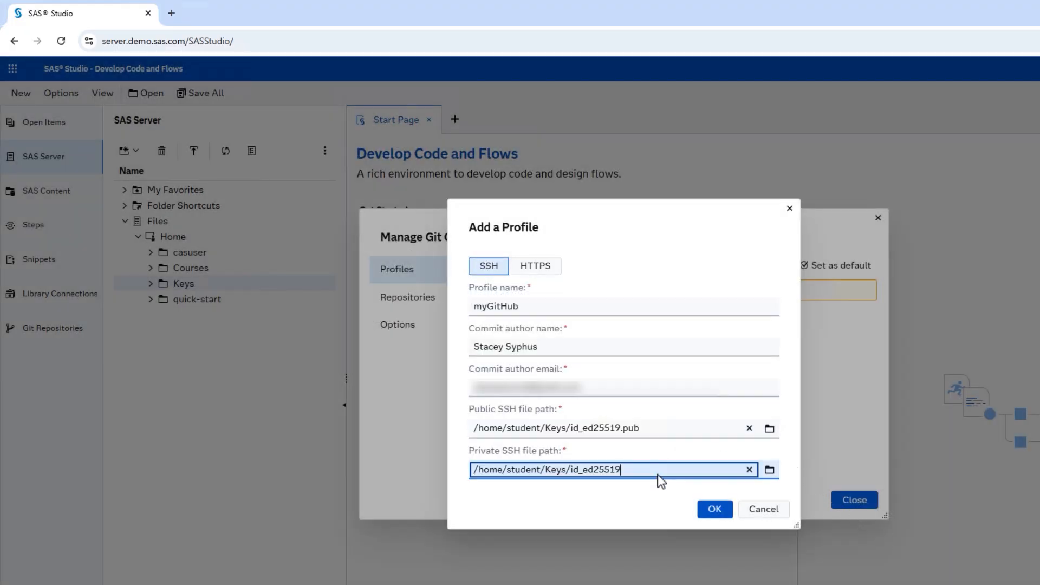
{"action": "left_click", "coordinate": [713, 509]}
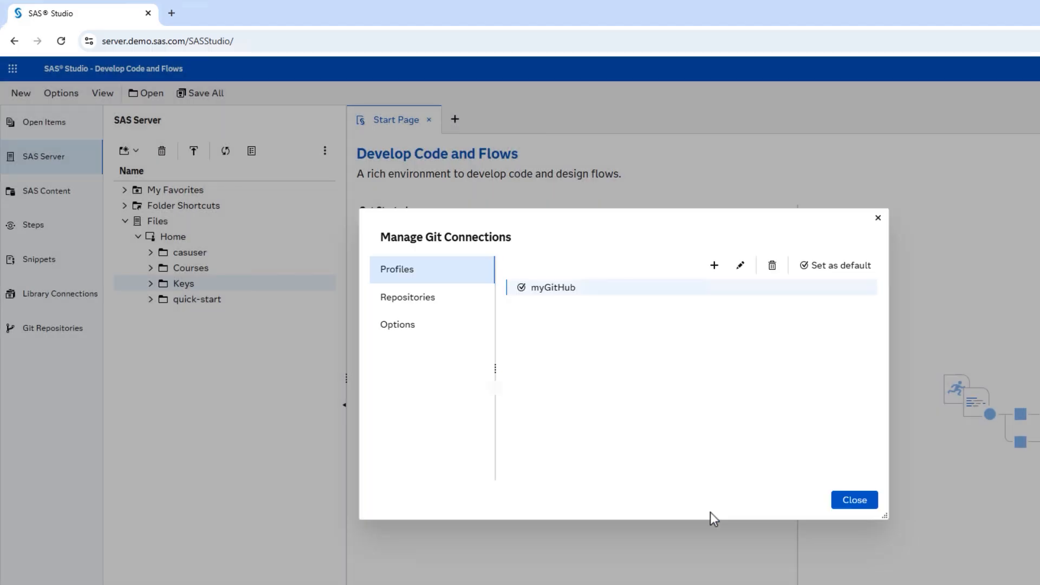
{"action": "left_click", "coordinate": [856, 499]}
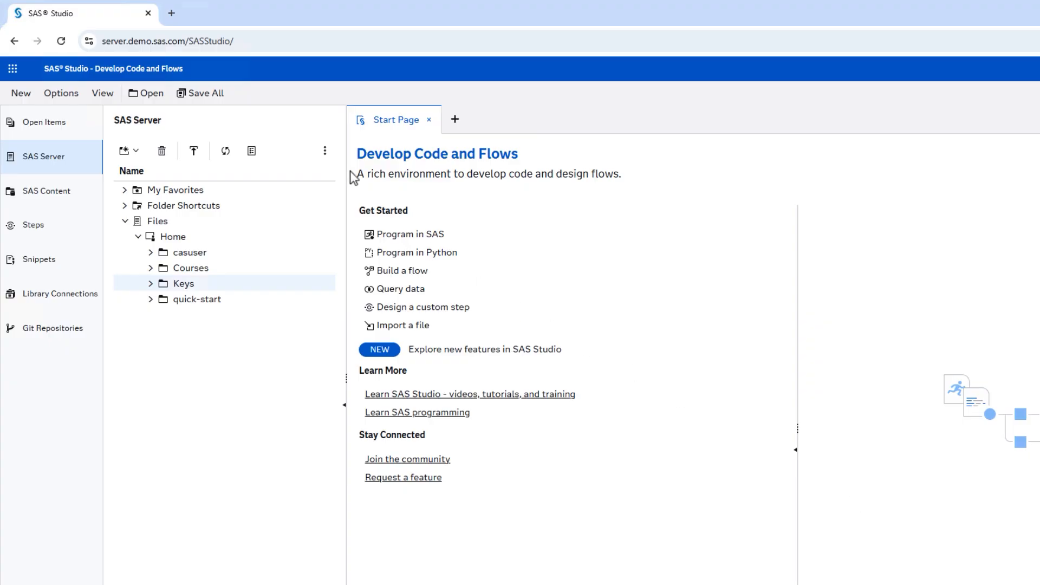
- Fork sassoftware/sas-viya-quick-start into your own GitHub account using Create a new fork
{"action": "left_click", "coordinate": [174, 16]}
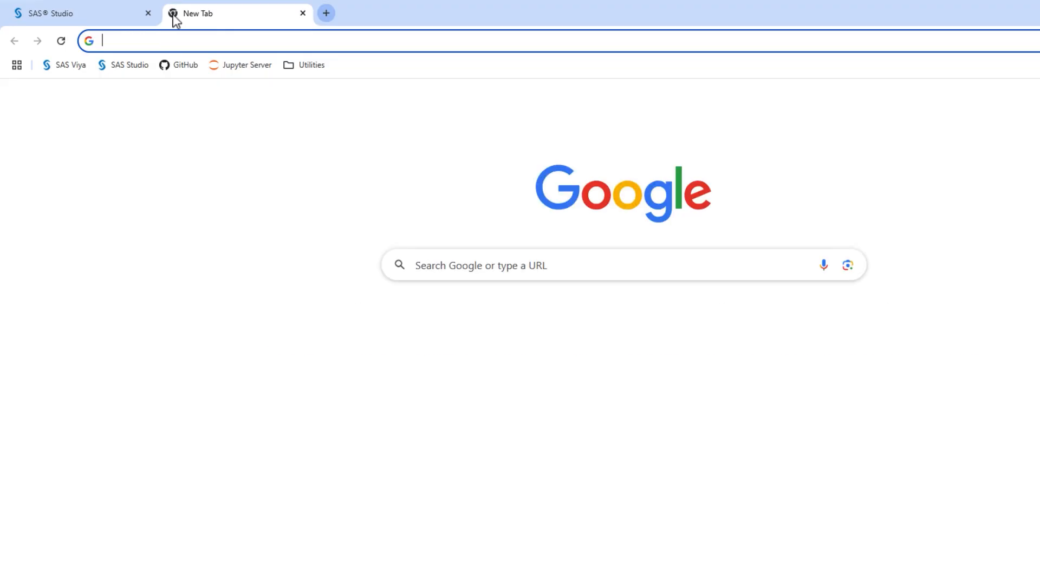
{"action": "left_click", "coordinate": [182, 66]}
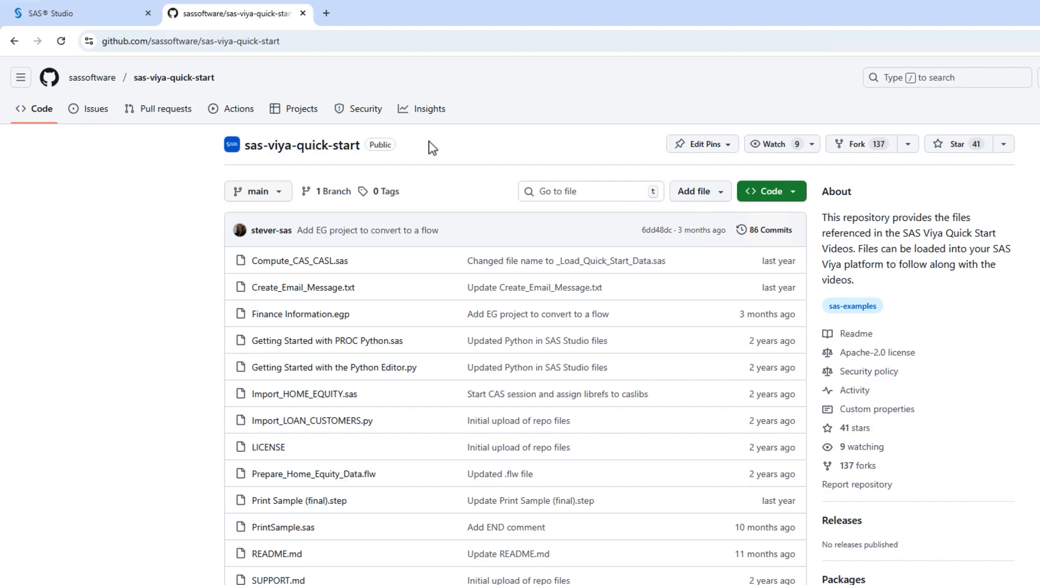
{"action": "left_click", "coordinate": [909, 144]}
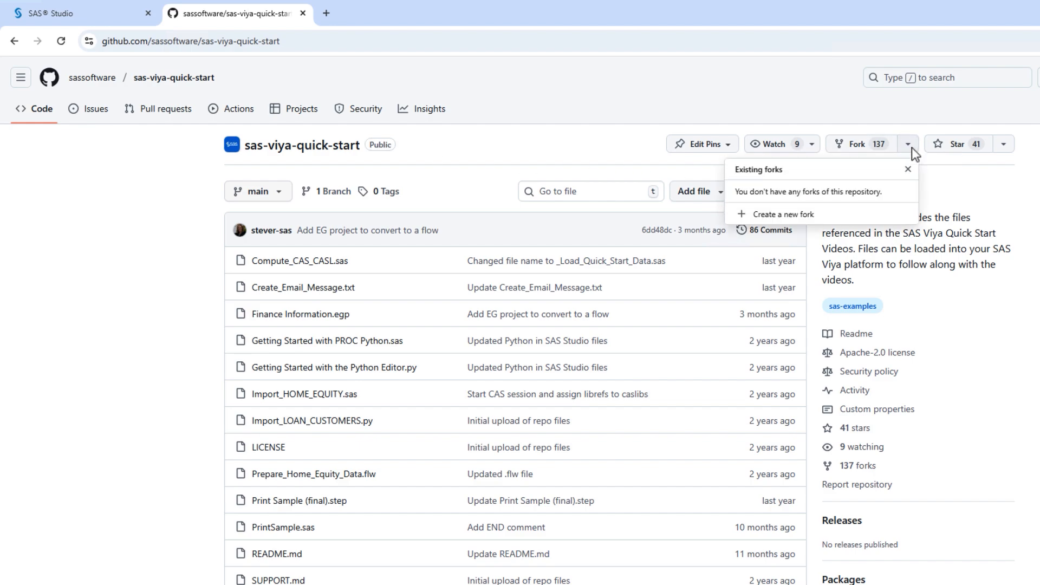
{"action": "left_click", "coordinate": [804, 215]}
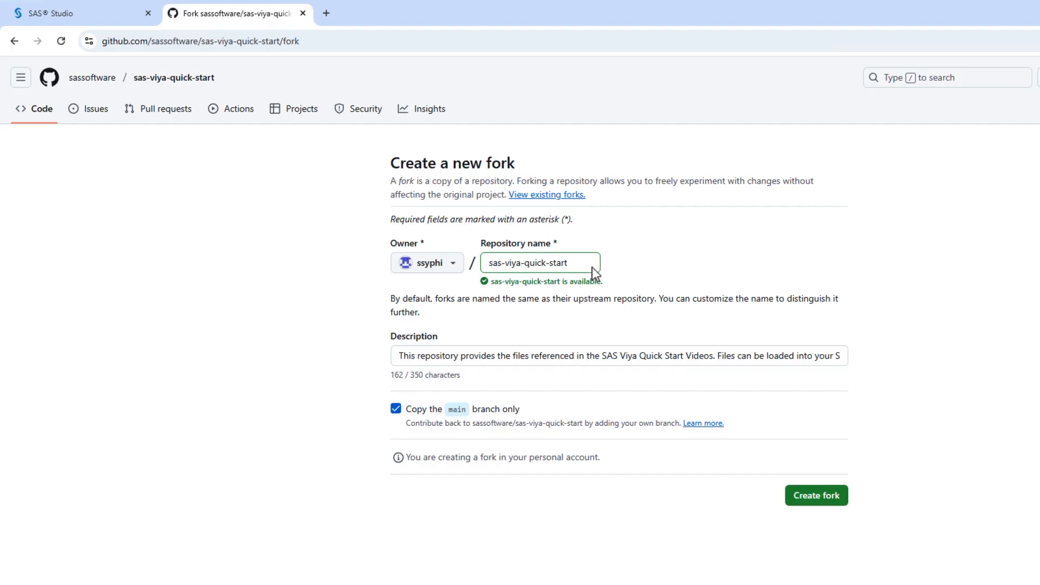
{"action": "left_click", "coordinate": [811, 494]}
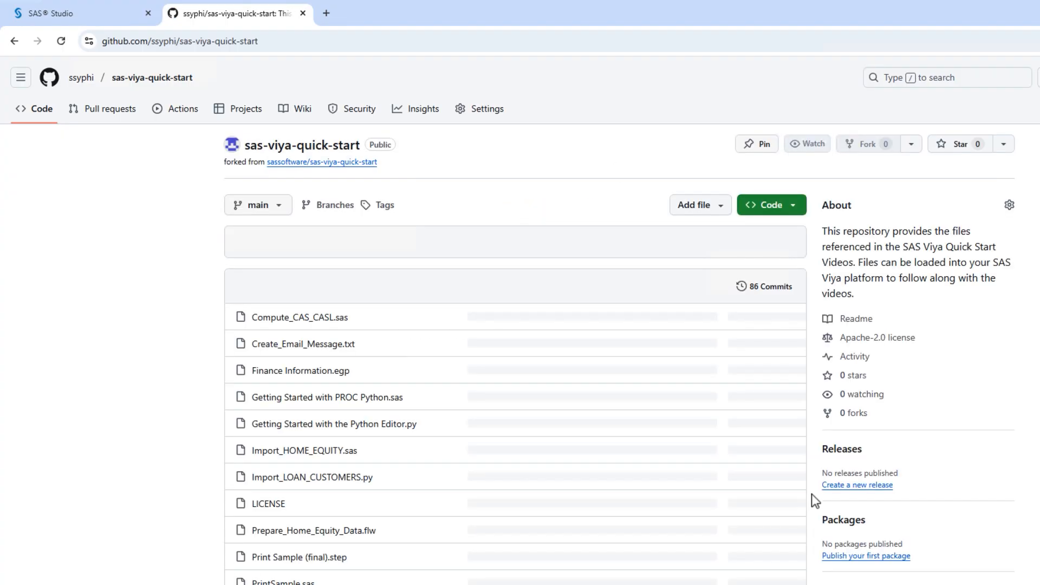
- Copy the fork's SSH clone URL from GitHub's Code menu and return to SAS Studio
{"action": "left_click", "coordinate": [774, 209]}
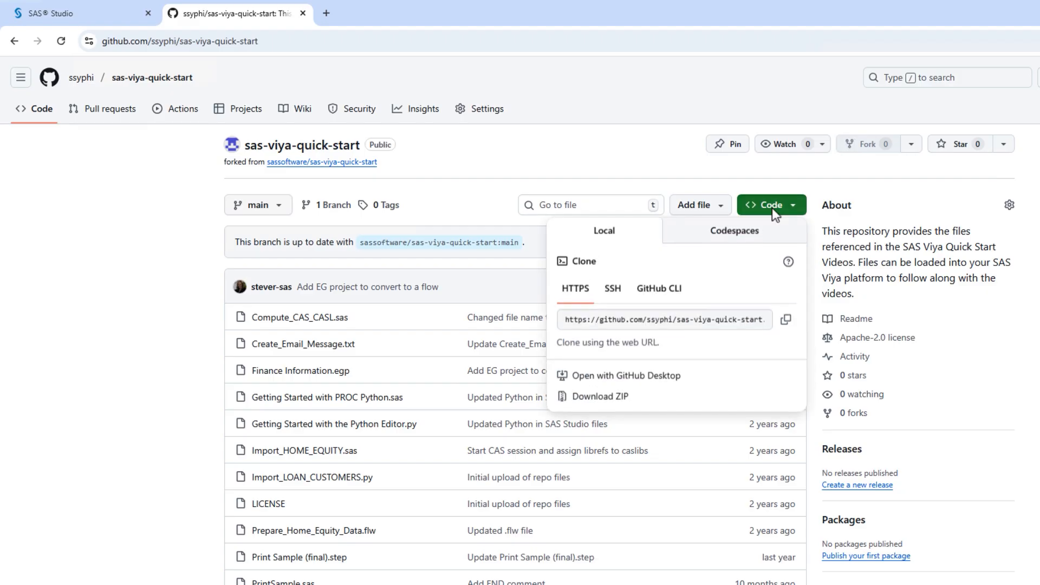
{"action": "left_click", "coordinate": [612, 292]}
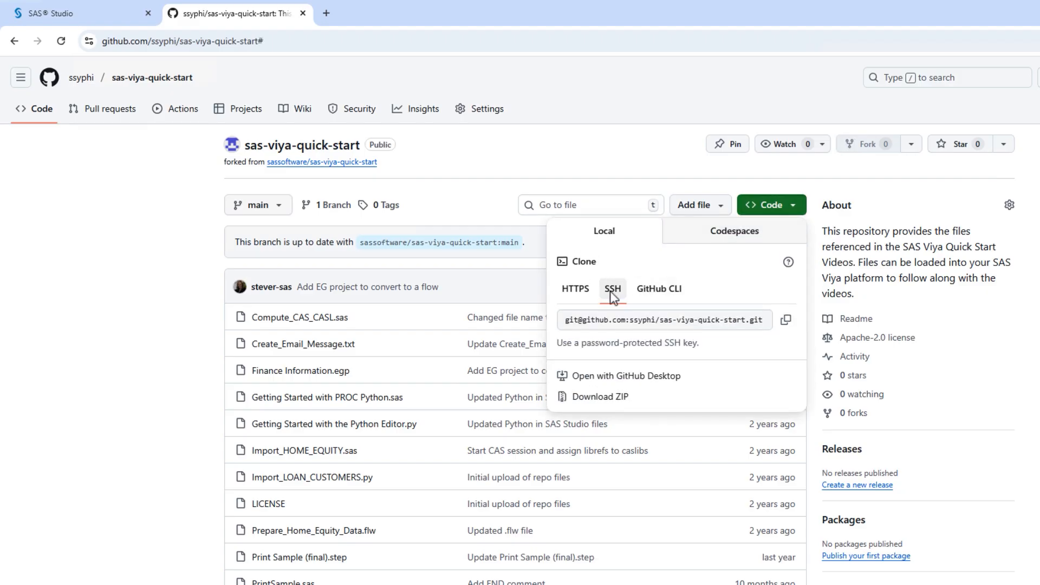
{"action": "left_click", "coordinate": [786, 321]}
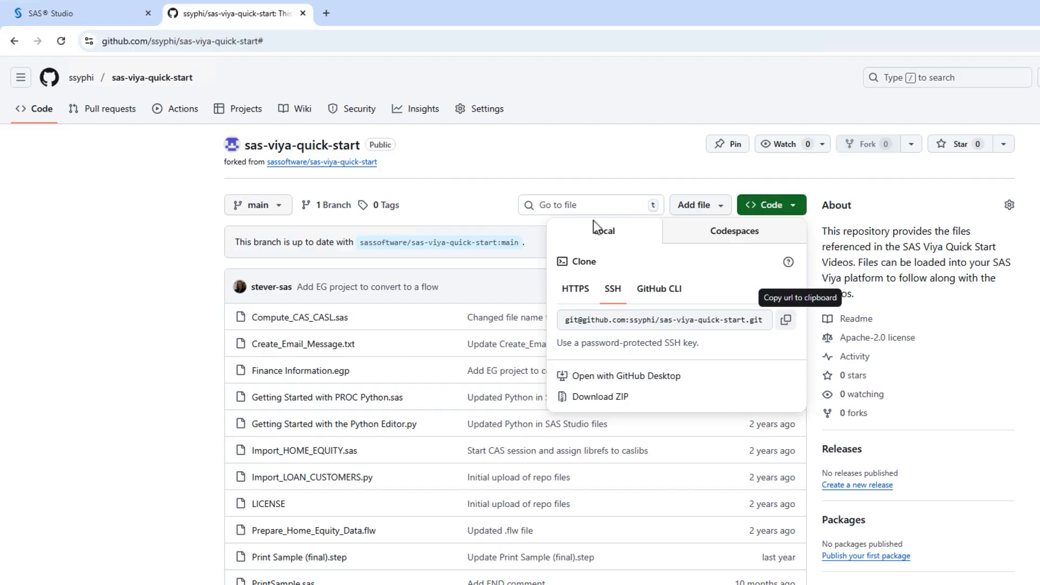
{"action": "left_click", "coordinate": [111, 15]}
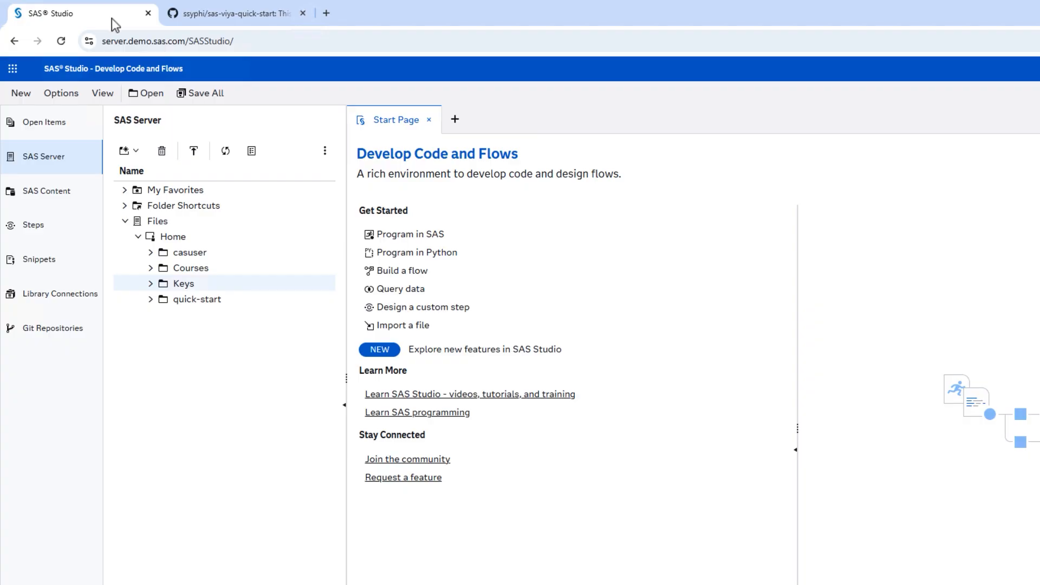
- Add a new folder named quick-start-git under Home, then show the Git Repositories pane
{"action": "right_click", "coordinate": [194, 238]}
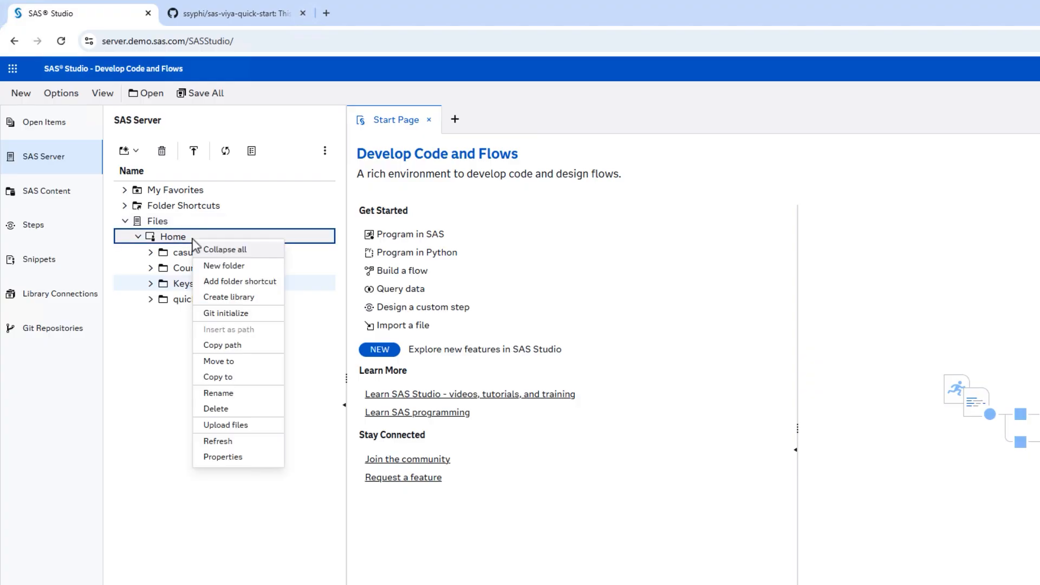
{"action": "left_click", "coordinate": [254, 269]}
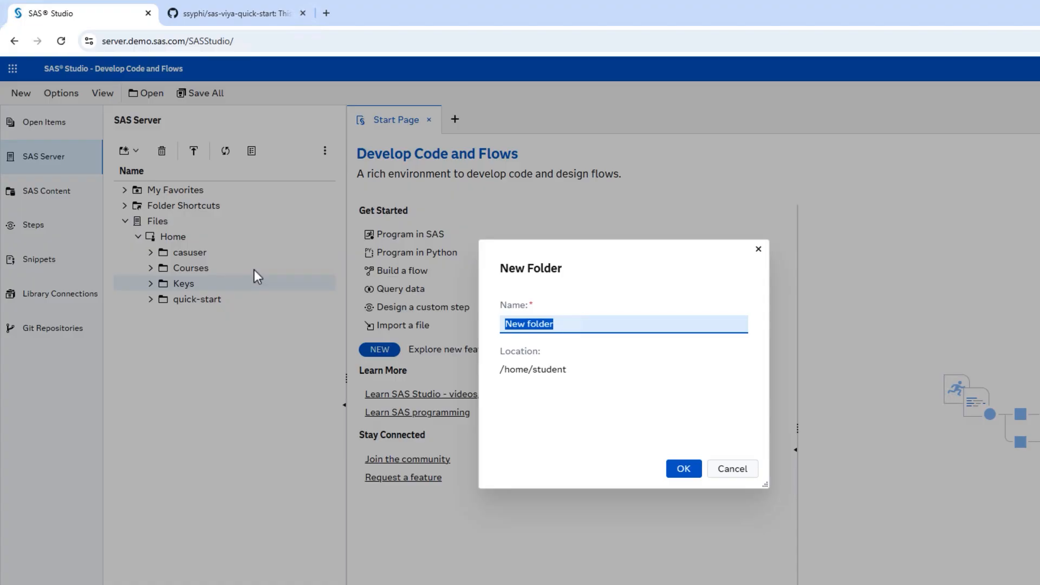
{"action": "type", "text": "quick-start-g"}
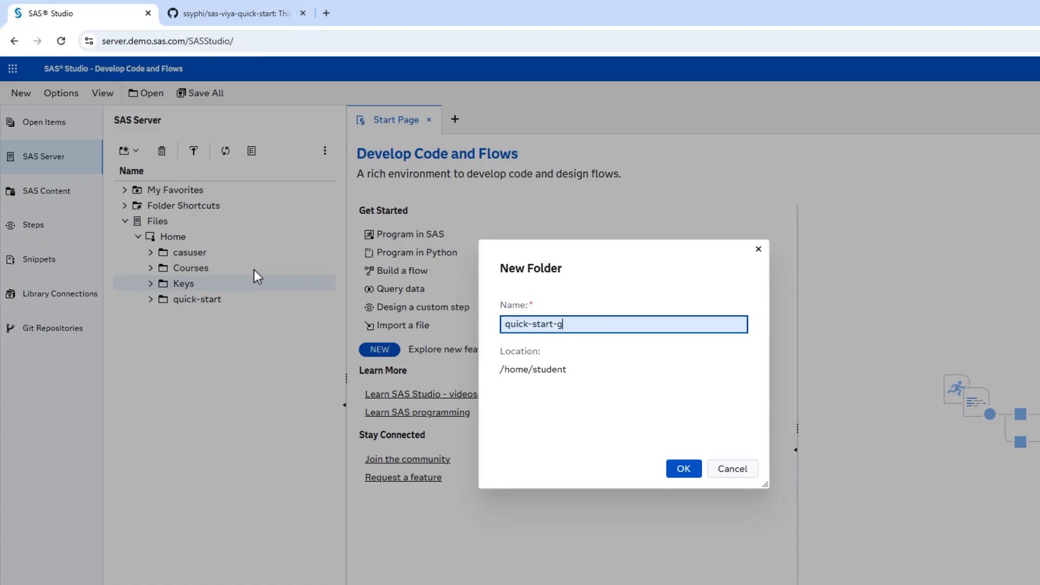
{"action": "type", "text": "it"}
{"action": "left_click", "coordinate": [686, 469]}
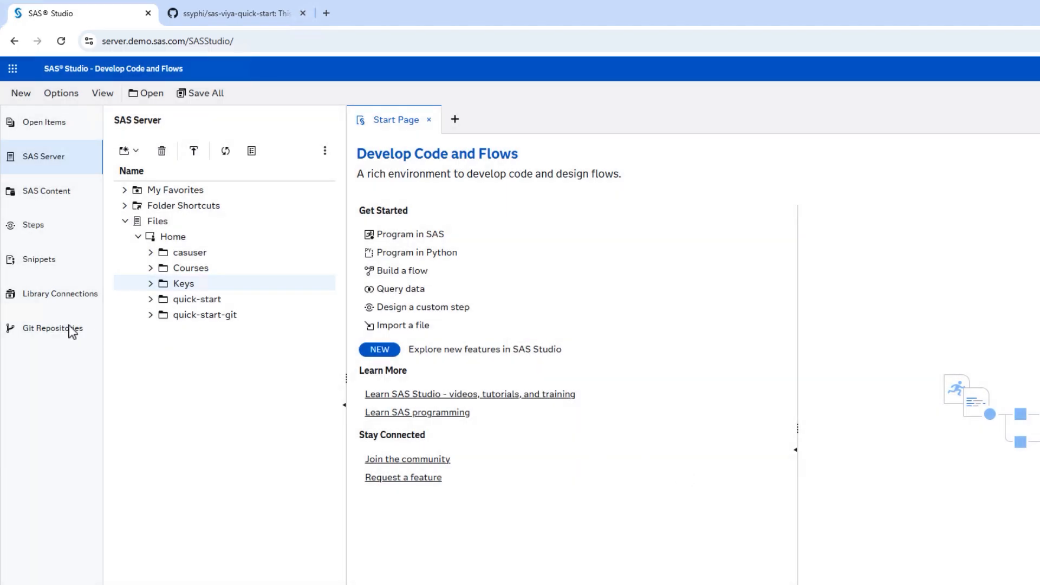
{"action": "left_click", "coordinate": [72, 329]}
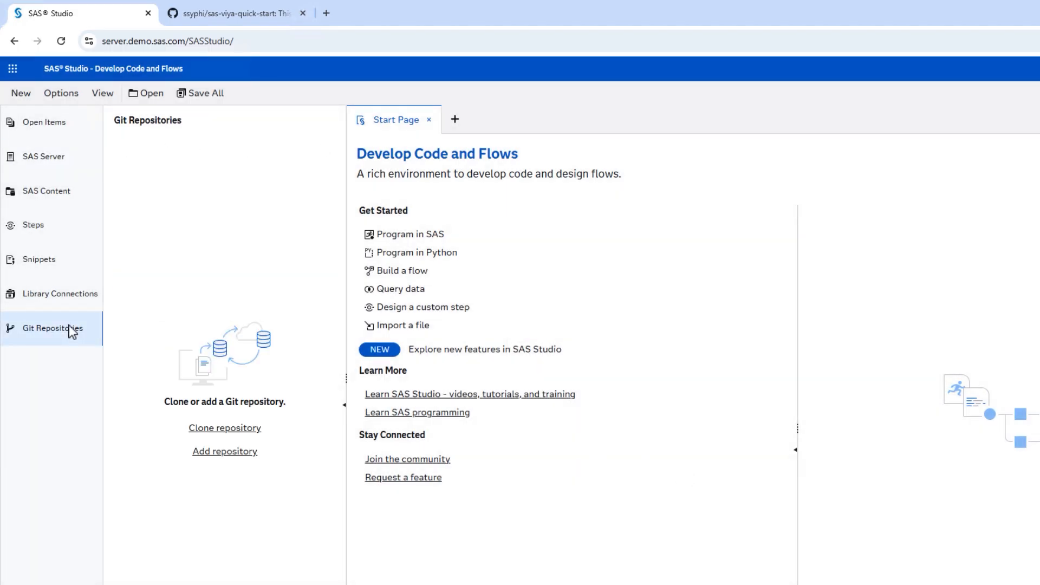
- Fill the Clone a Repository form with the pasted SSH URL and location /home/student/quick-start-git
{"action": "left_click", "coordinate": [227, 427]}
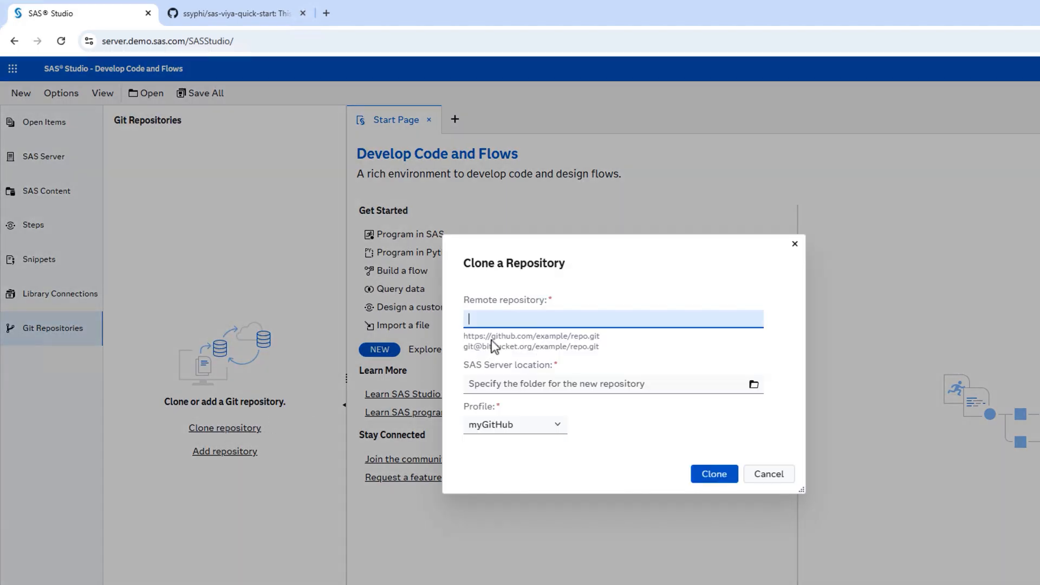
{"action": "key", "text": "ctrl+v"}
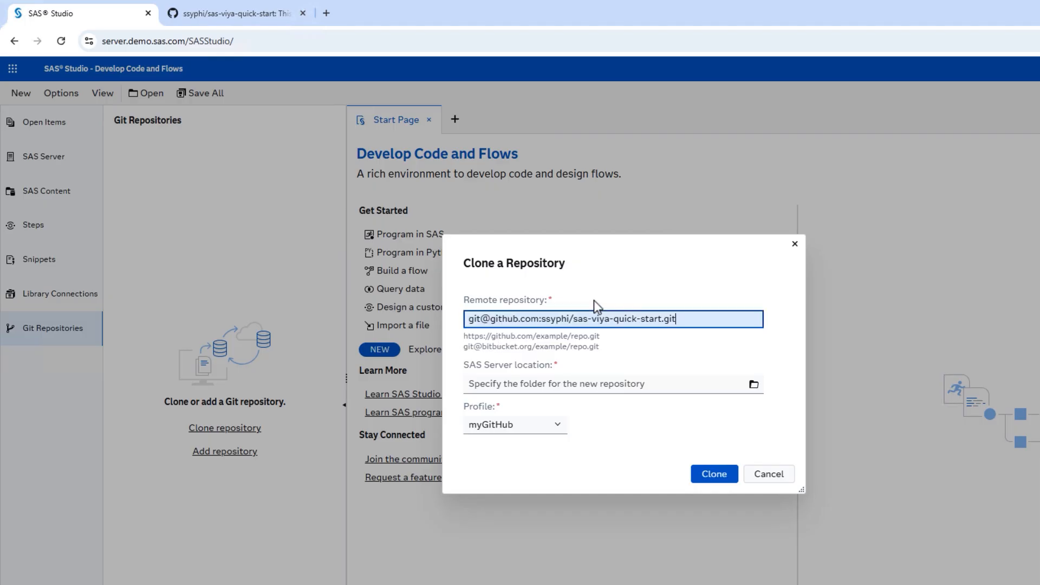
{"action": "left_click", "coordinate": [753, 385]}
{"action": "left_click", "coordinate": [754, 384]}
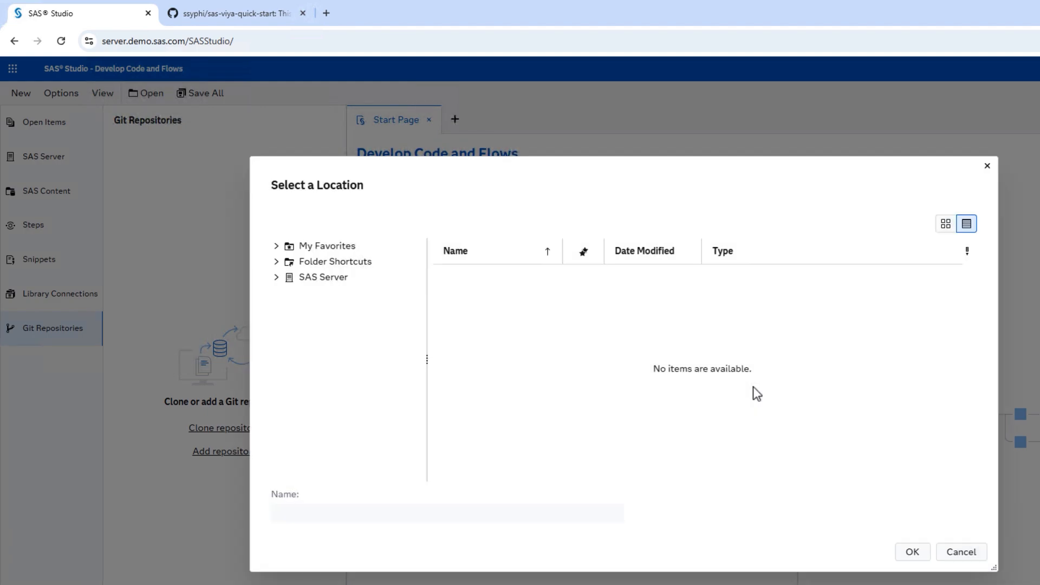
{"action": "left_click", "coordinate": [278, 278]}
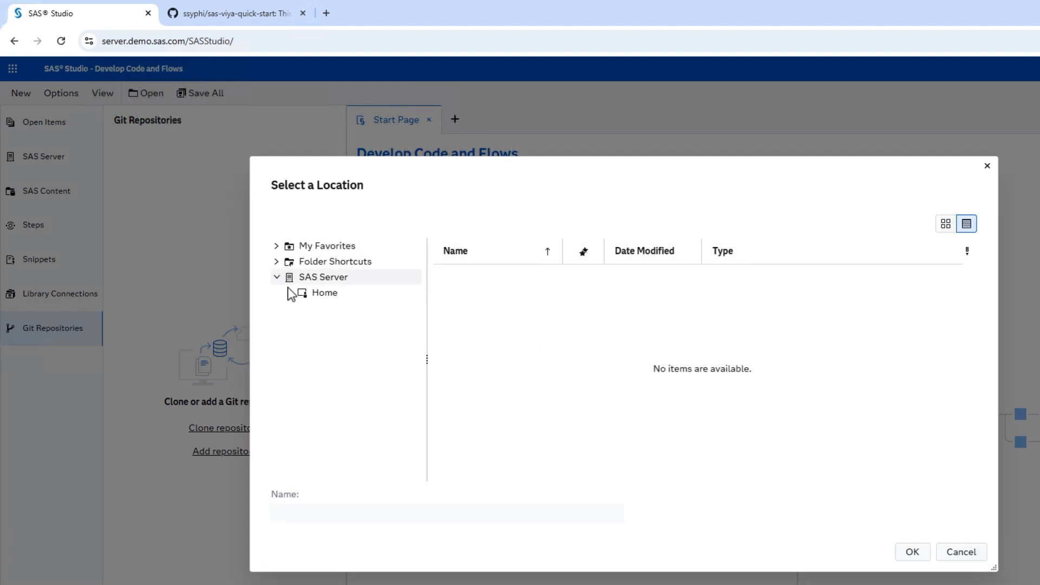
{"action": "left_click", "coordinate": [291, 293]}
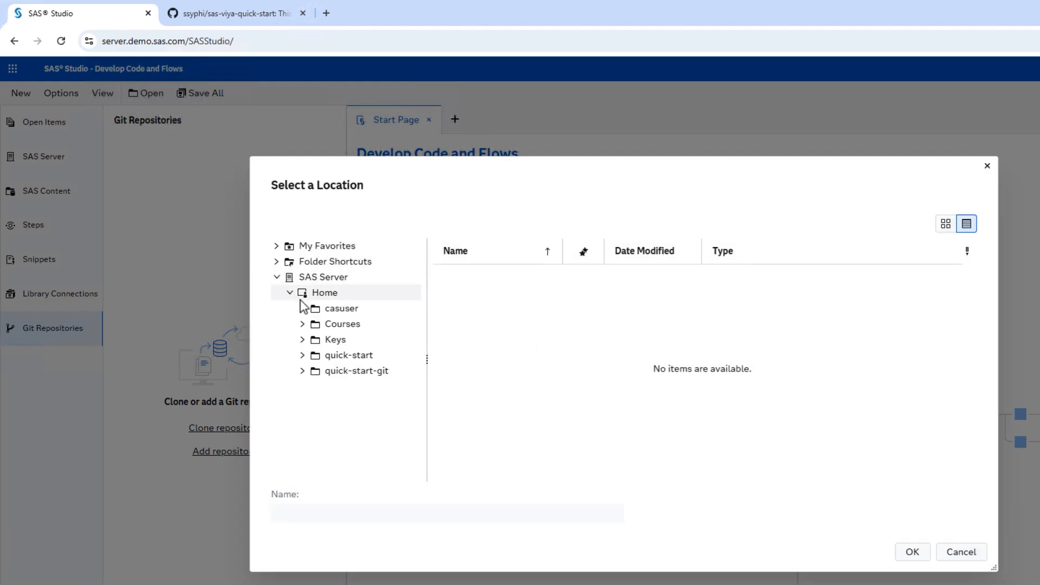
{"action": "left_click", "coordinate": [370, 372]}
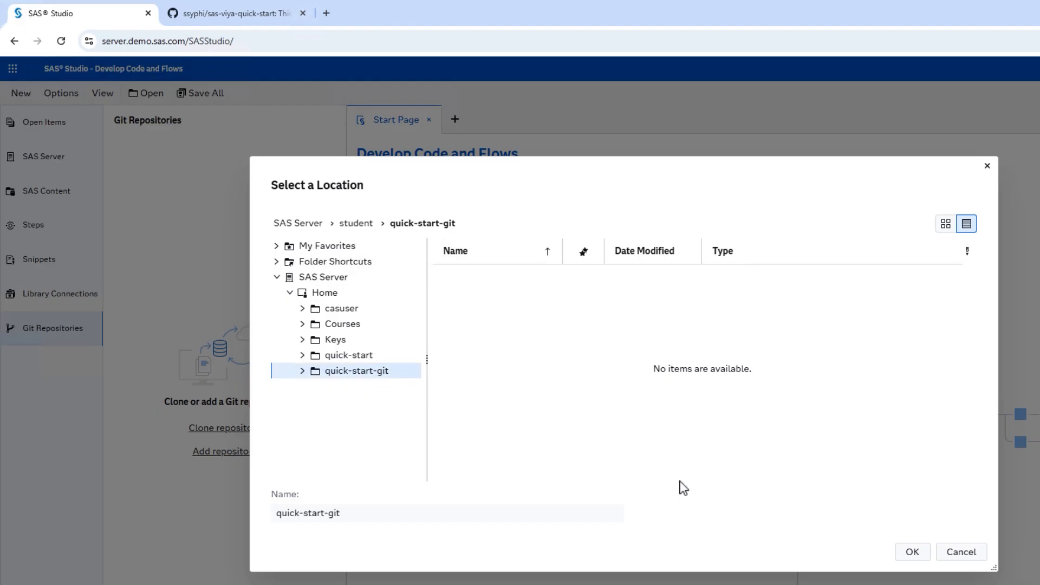
{"action": "left_click", "coordinate": [913, 552]}
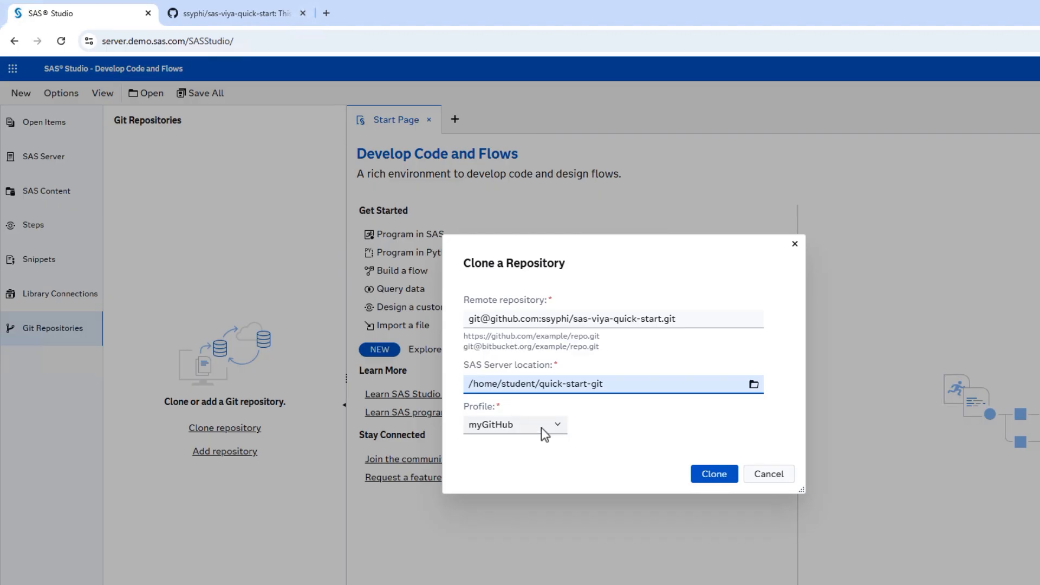
- Clone the fork into /home/student/quick-start-git using the myGitHub profile
{"action": "left_click", "coordinate": [726, 478]}
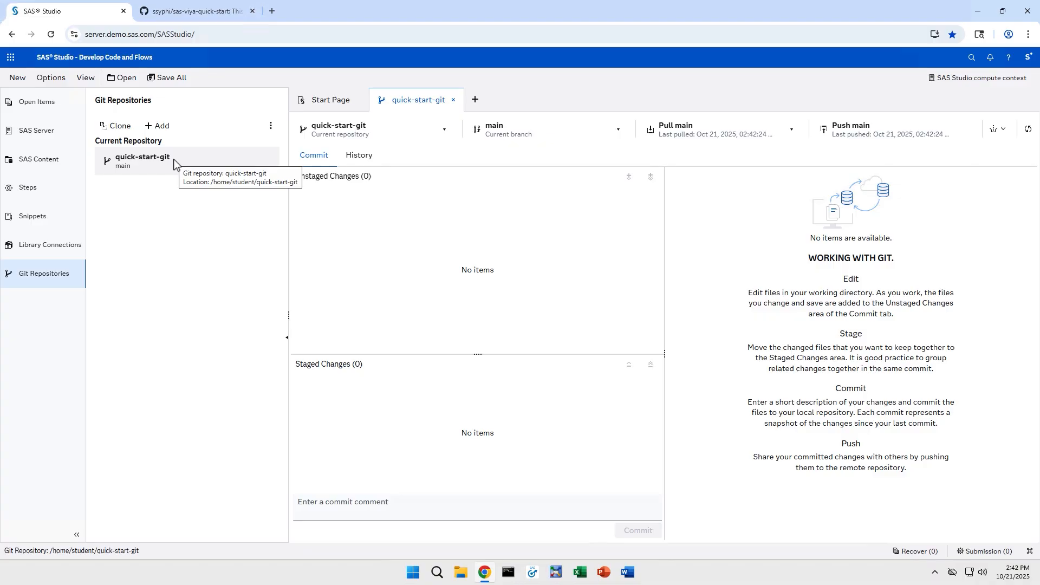
- Expand quick-start-git on SAS Server to list README.md, LICENSE and _Load_Quick_Start_Data.sas
{"action": "left_click", "coordinate": [61, 138]}
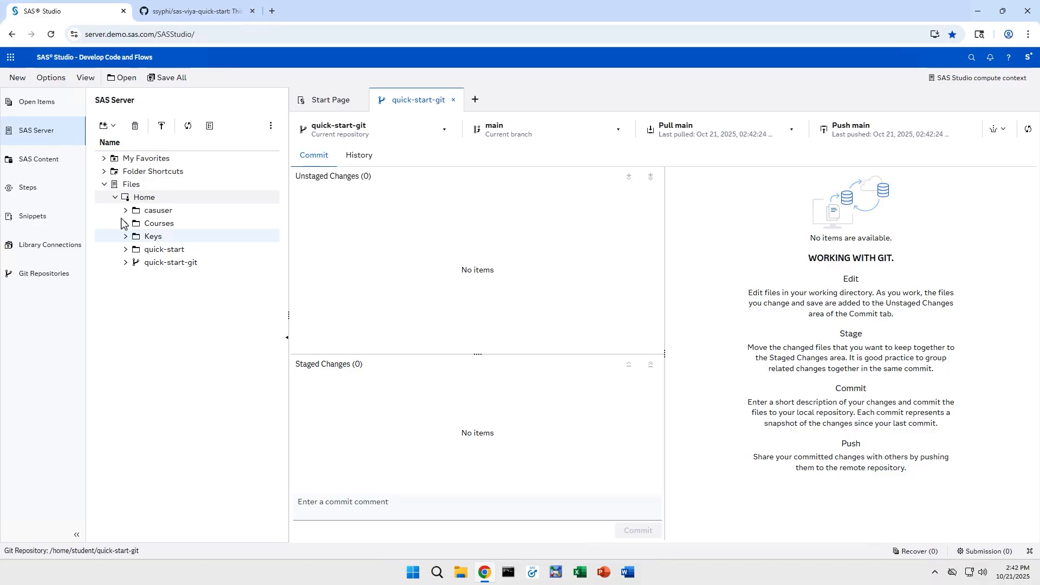
{"action": "left_click", "coordinate": [125, 264]}
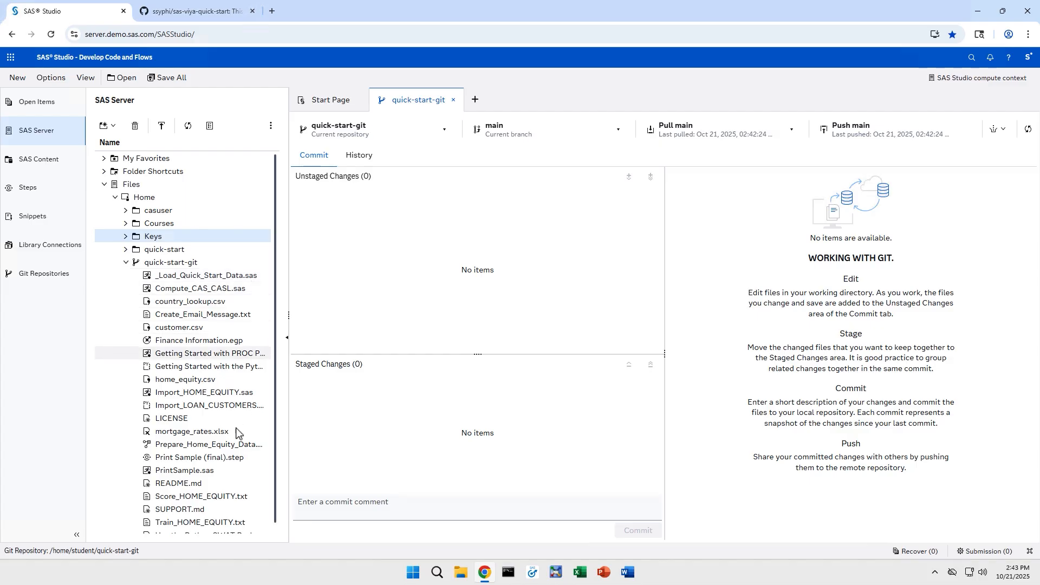
- Change the selection value on line 2 of PrintSample.sas from FIRST to RANDOM
{"action": "double_click", "coordinate": [232, 475]}
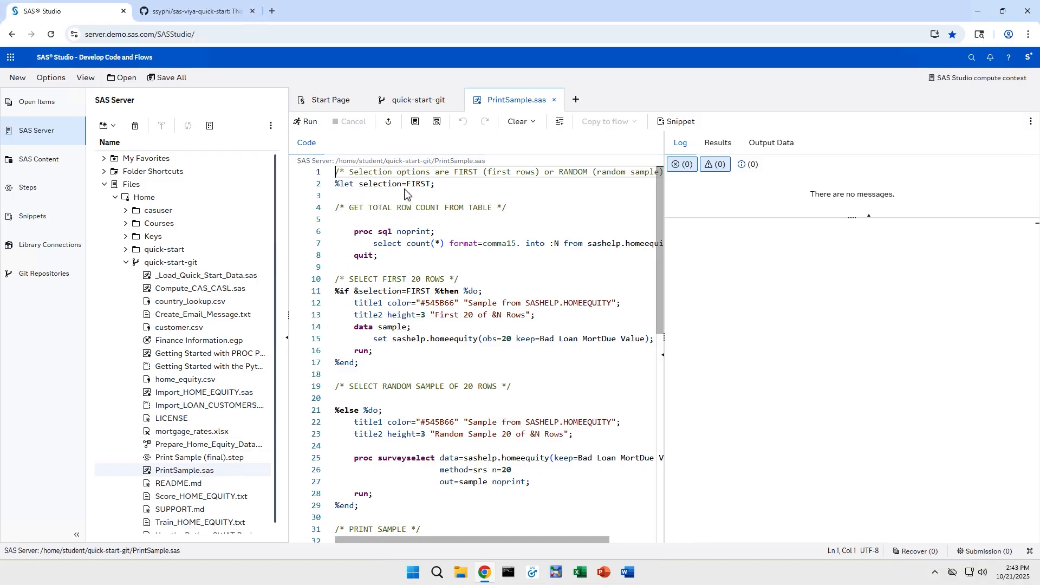
{"action": "double_click", "coordinate": [420, 184]}
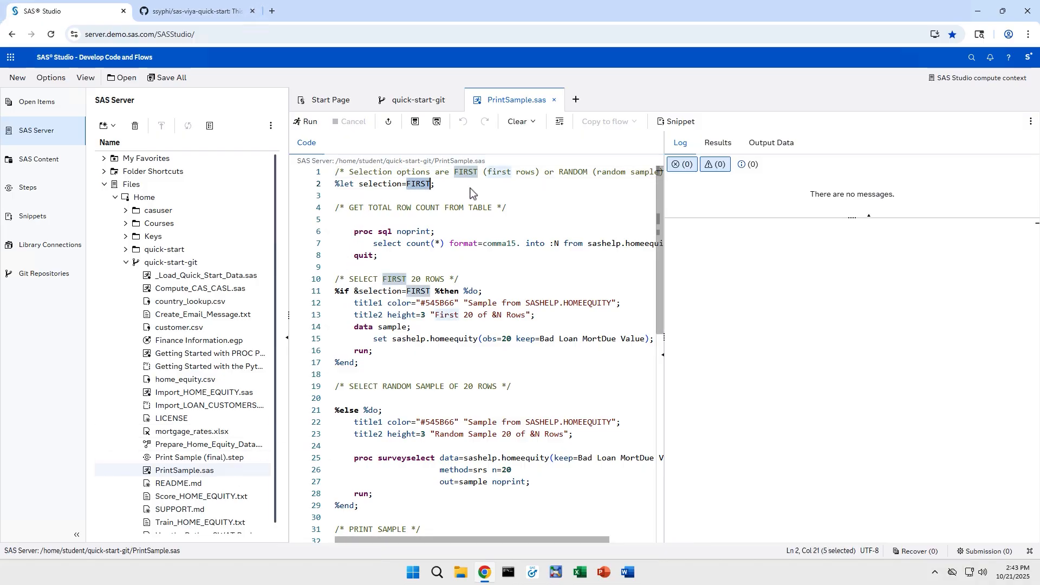
{"action": "type", "text": "RANDOM"}
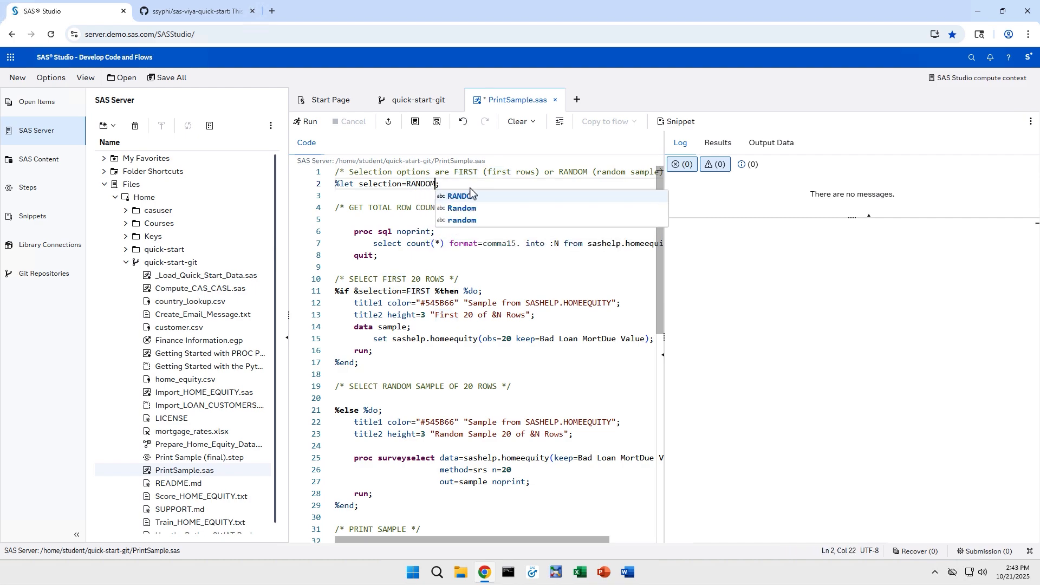
{"action": "left_click", "coordinate": [416, 221]}
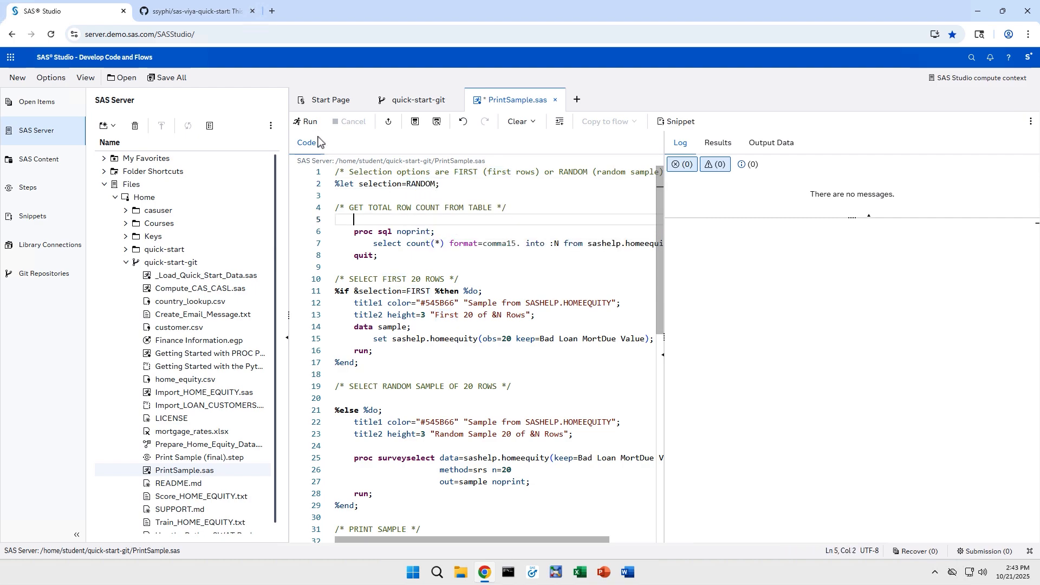
- Run and save PrintSample.sas, then return to the quick-start-git Git view
{"action": "left_click", "coordinate": [307, 125]}
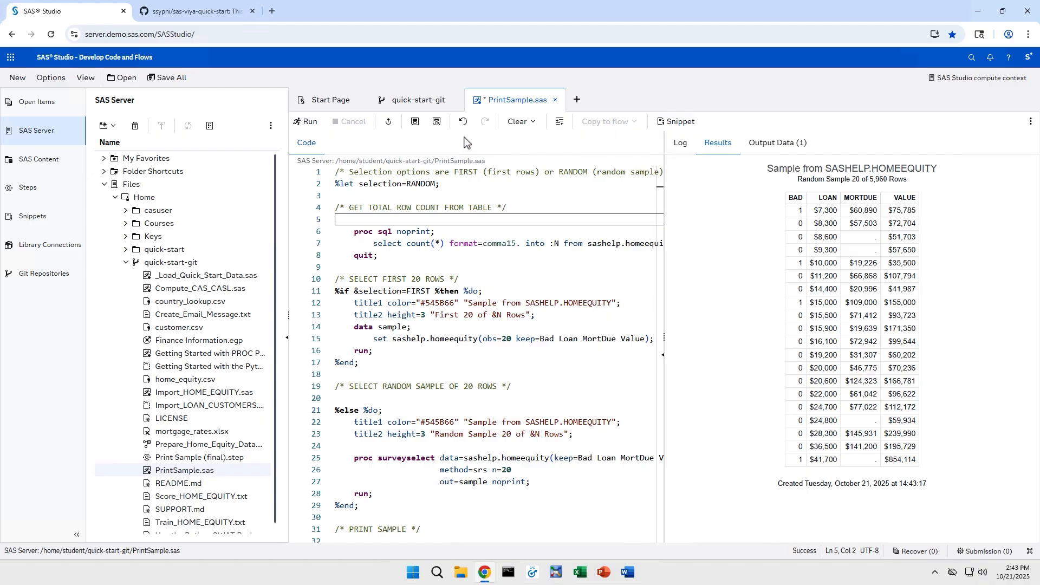
{"action": "left_click", "coordinate": [417, 123]}
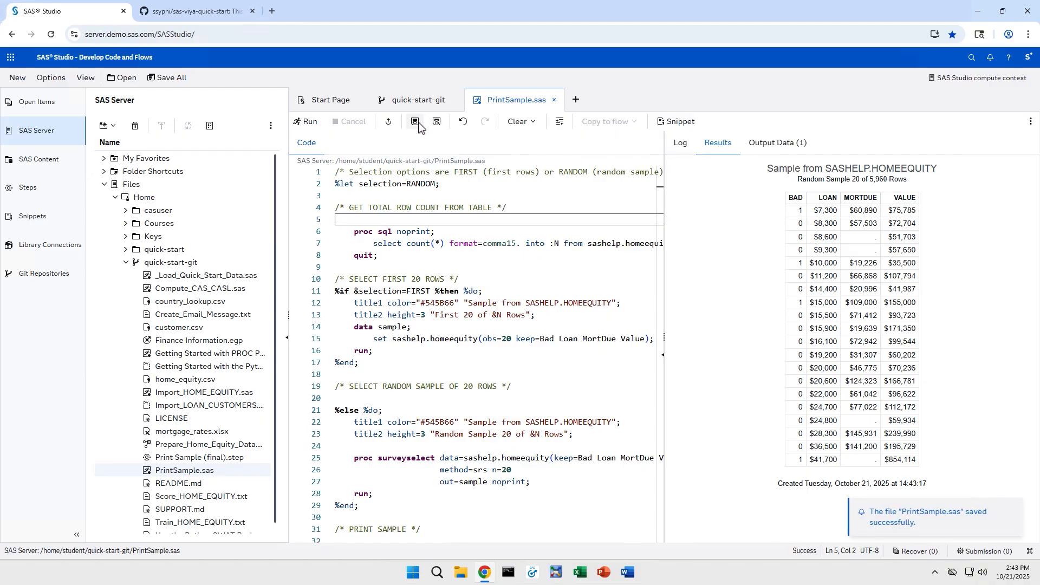
{"action": "left_click", "coordinate": [416, 102]}
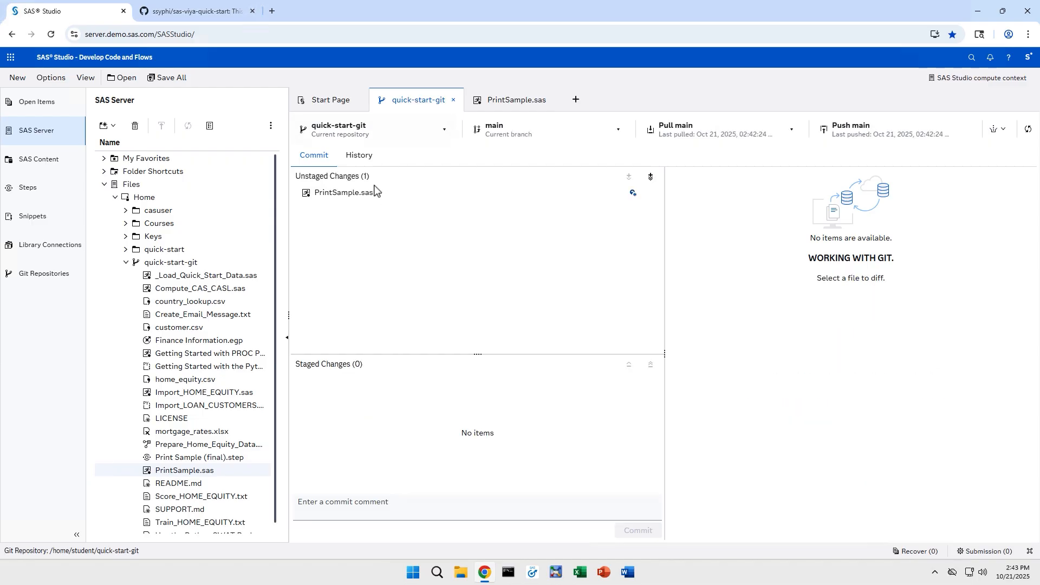
- Review and stage the PrintSample.sas diff, then pull the latest changes from remote main
{"action": "left_click", "coordinate": [369, 199]}
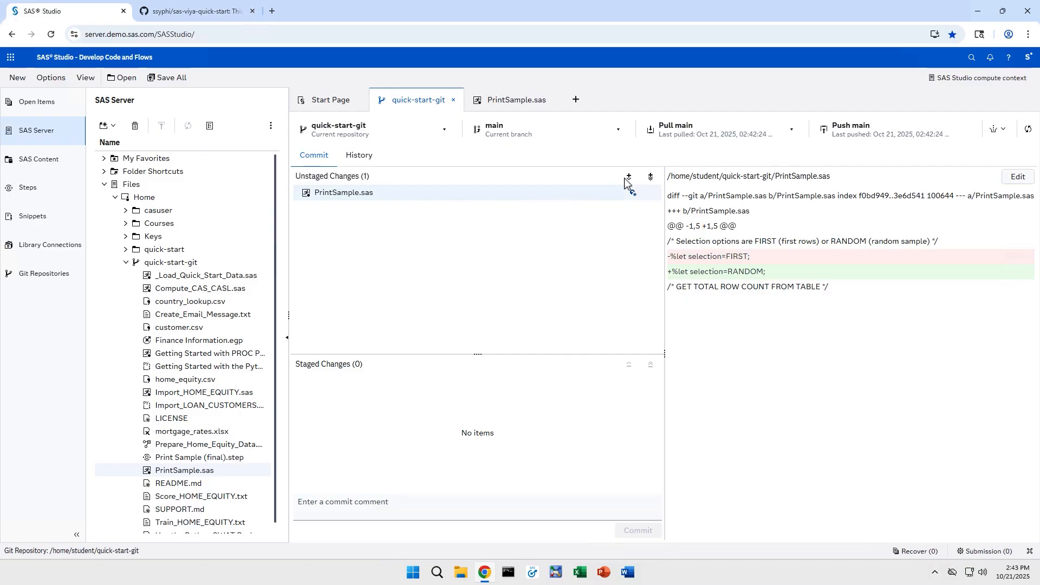
{"action": "left_click", "coordinate": [629, 177]}
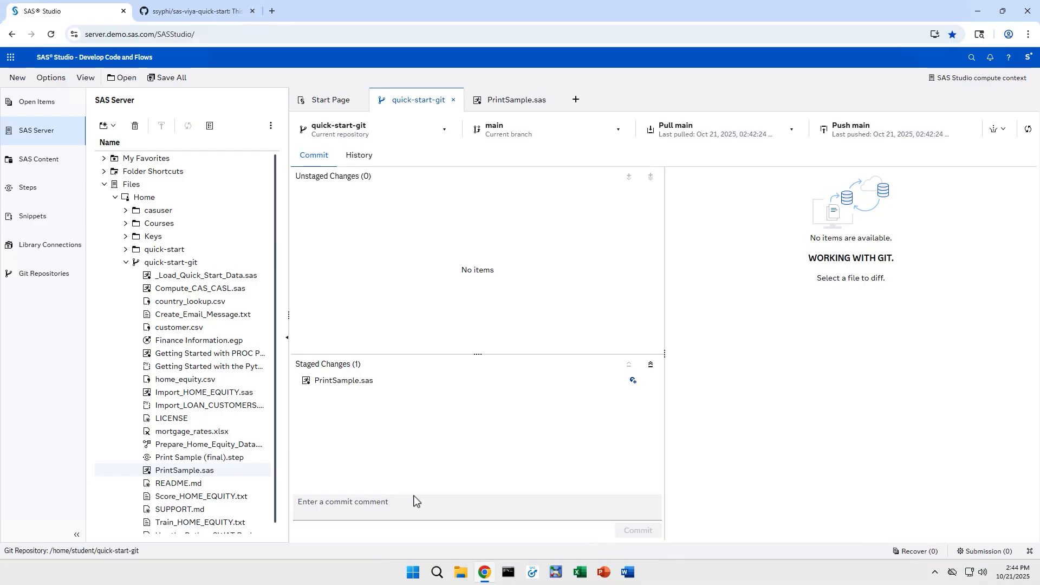
{"action": "left_click", "coordinate": [753, 133]}
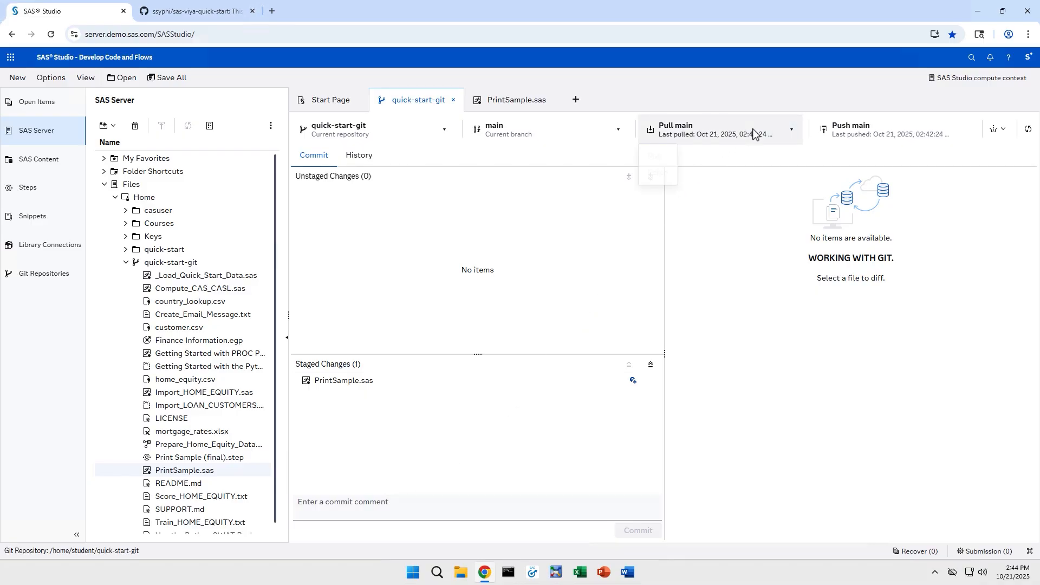
{"action": "left_click", "coordinate": [656, 157]}
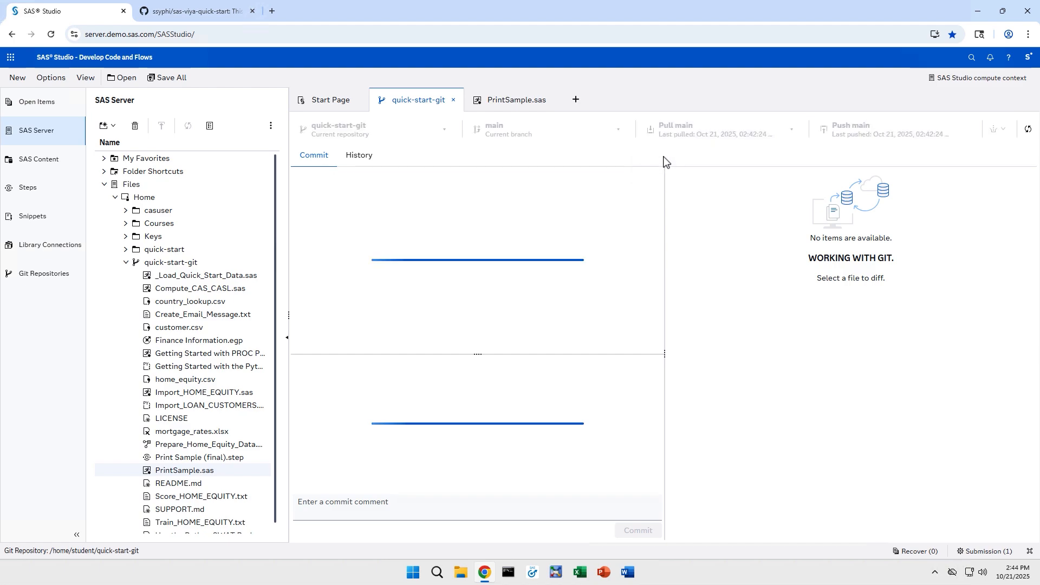
- Commit the staged change with the comment 'Changed default report to random sample'
{"action": "left_click", "coordinate": [417, 513]}
{"action": "type", "text": "Ch"}
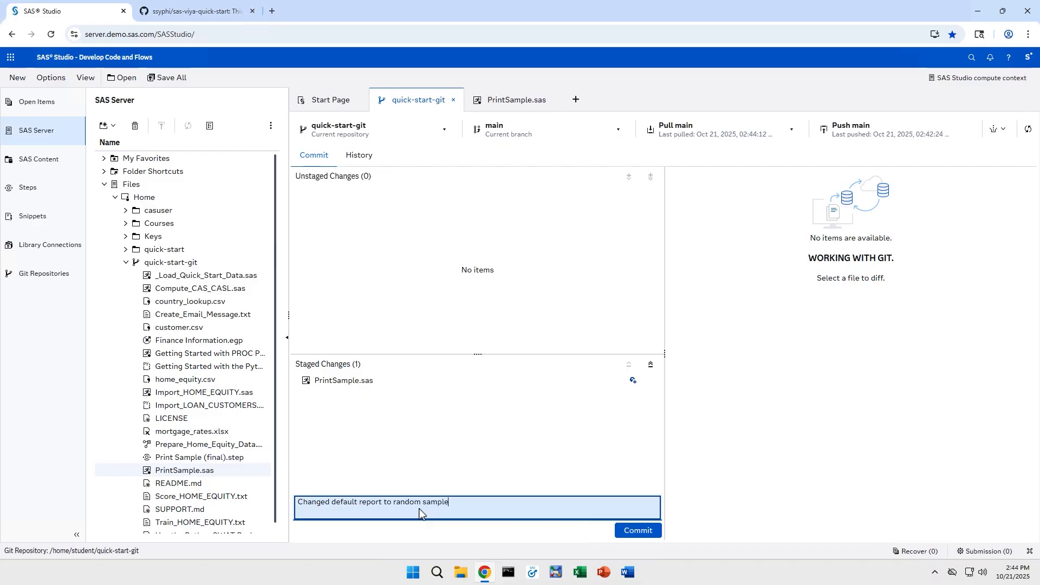
{"action": "left_click", "coordinate": [650, 531]}
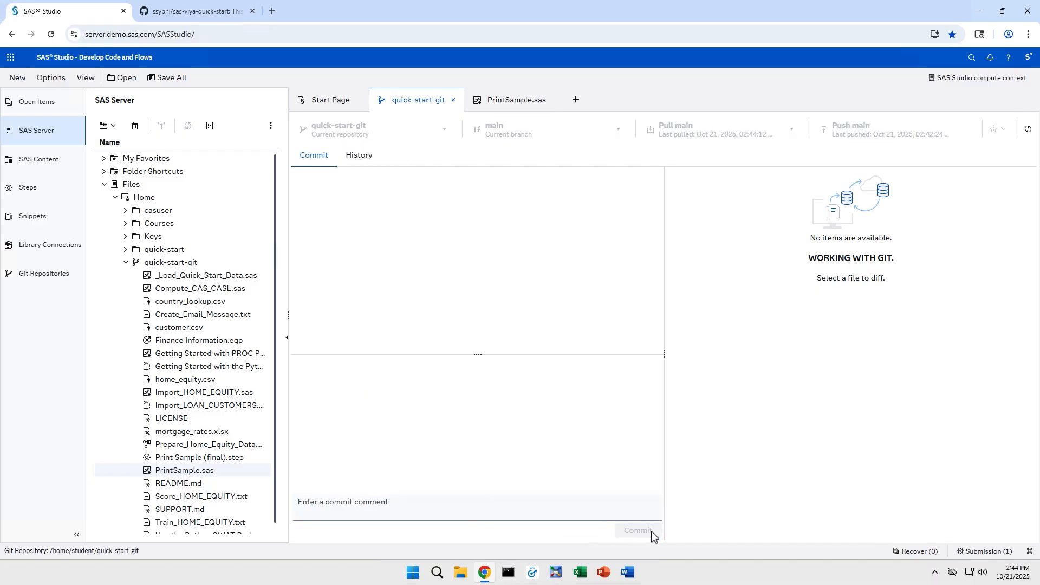
- Replace the #545B66 title colours on lines 12 and 22 of PrintSample.sas with blue
{"action": "left_click", "coordinate": [515, 100]}
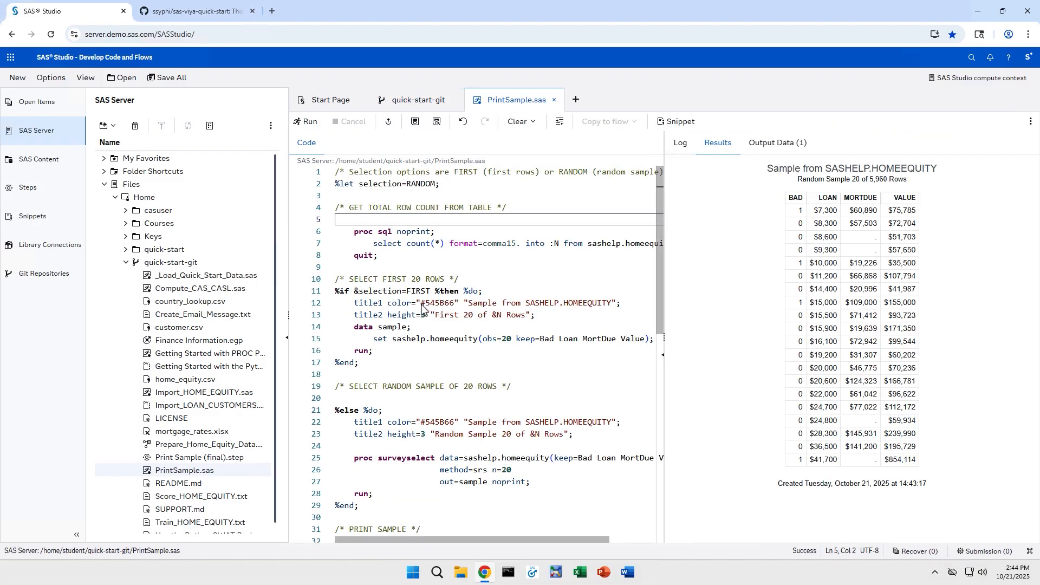
{"action": "left_click_drag", "start_coordinate": [422, 305], "coordinate": [456, 306]}
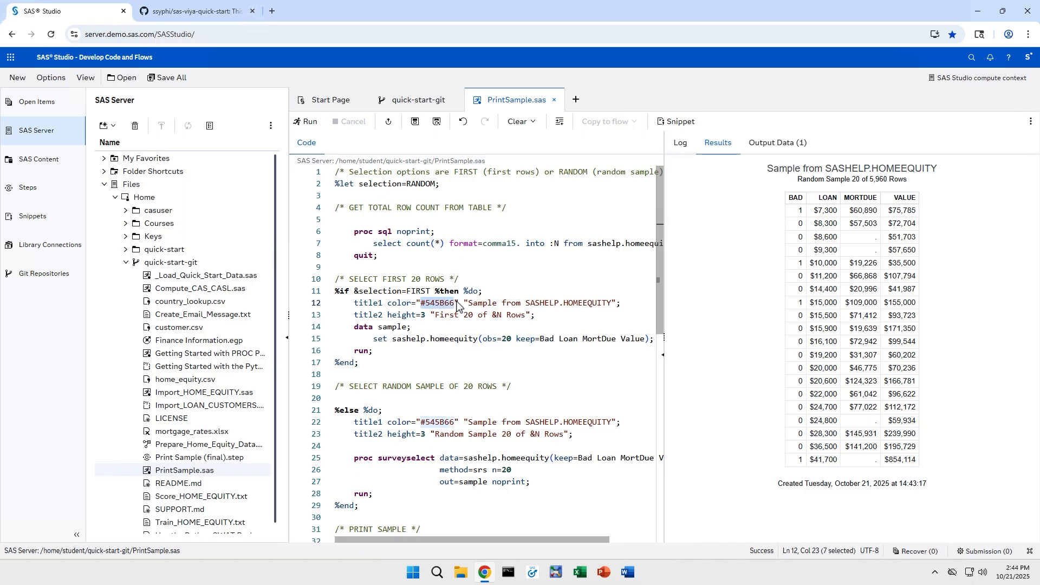
{"action": "type", "text": "blue"}
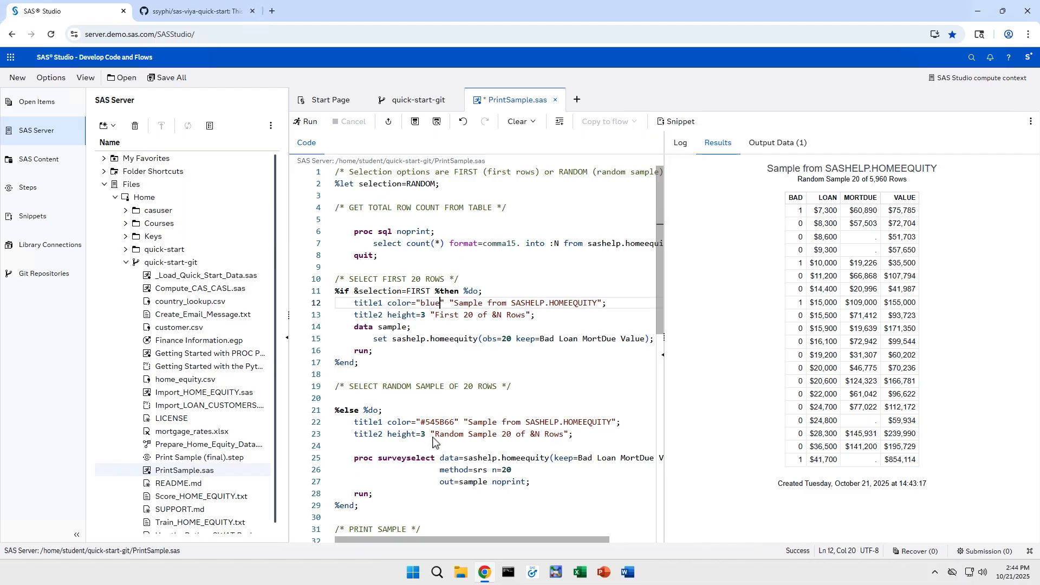
{"action": "left_click_drag", "start_coordinate": [422, 422], "coordinate": [455, 423]}
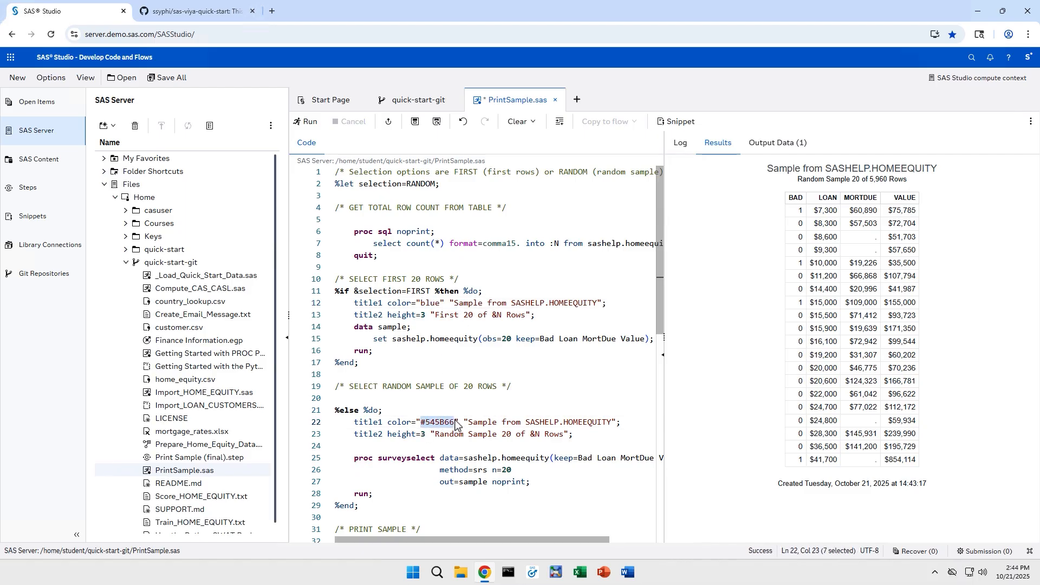
{"action": "type", "text": "blue"}
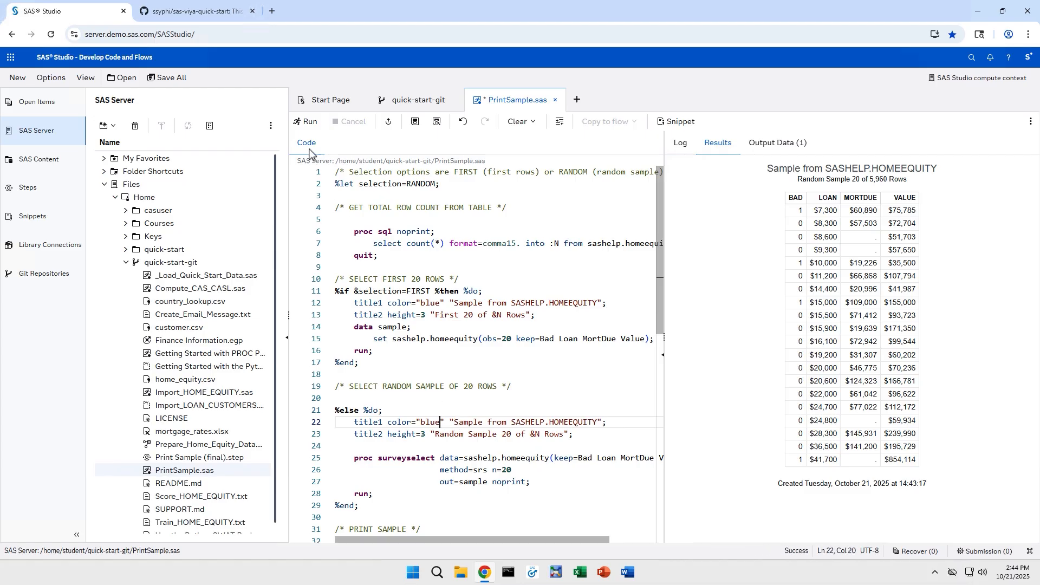
- Rerun and save PrintSample.sas, then go back to the quick-start-git Git view
{"action": "left_click", "coordinate": [307, 122]}
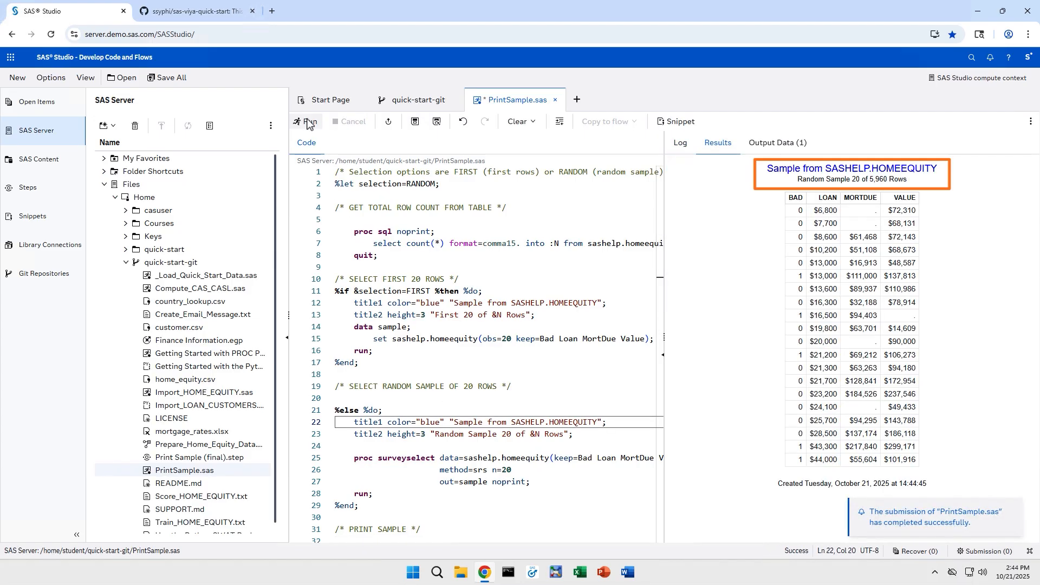
{"action": "left_click", "coordinate": [415, 123]}
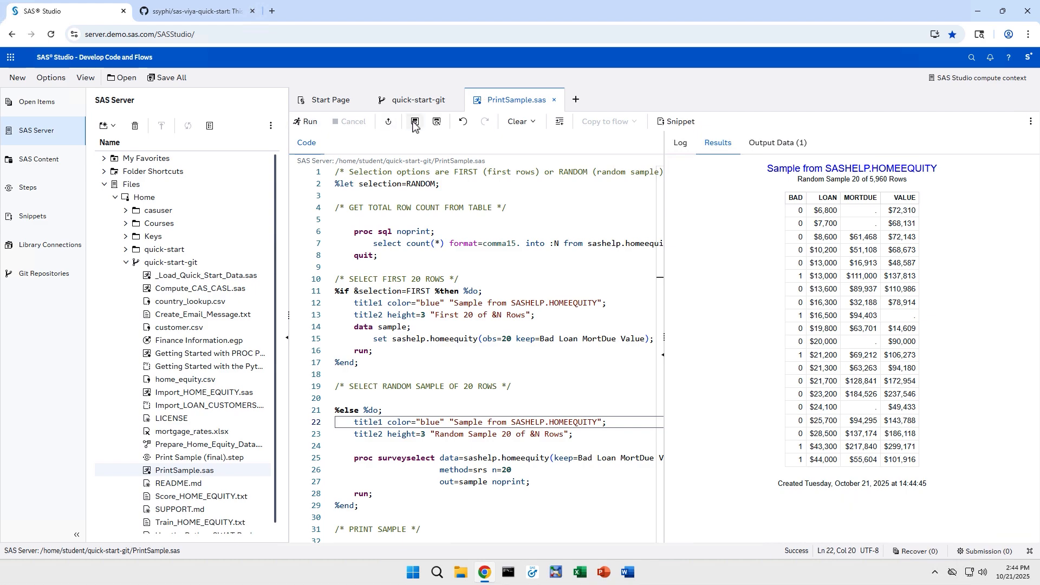
{"action": "left_click", "coordinate": [411, 101]}
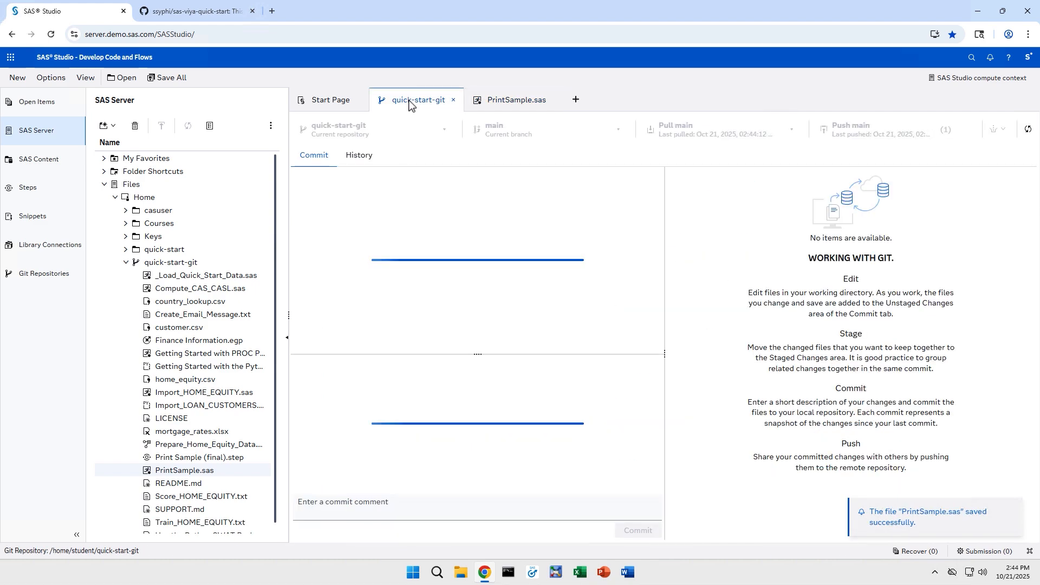
- Stage and commit PrintSample.sas as 'Changed title color to blue', then push both commits to main
{"action": "left_click", "coordinate": [351, 195]}
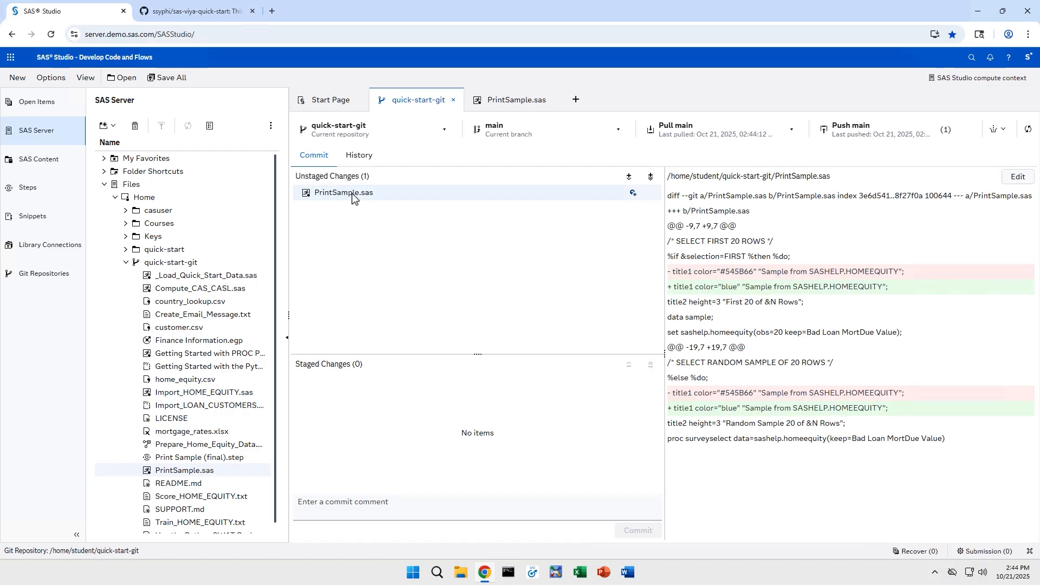
{"action": "left_click", "coordinate": [629, 177]}
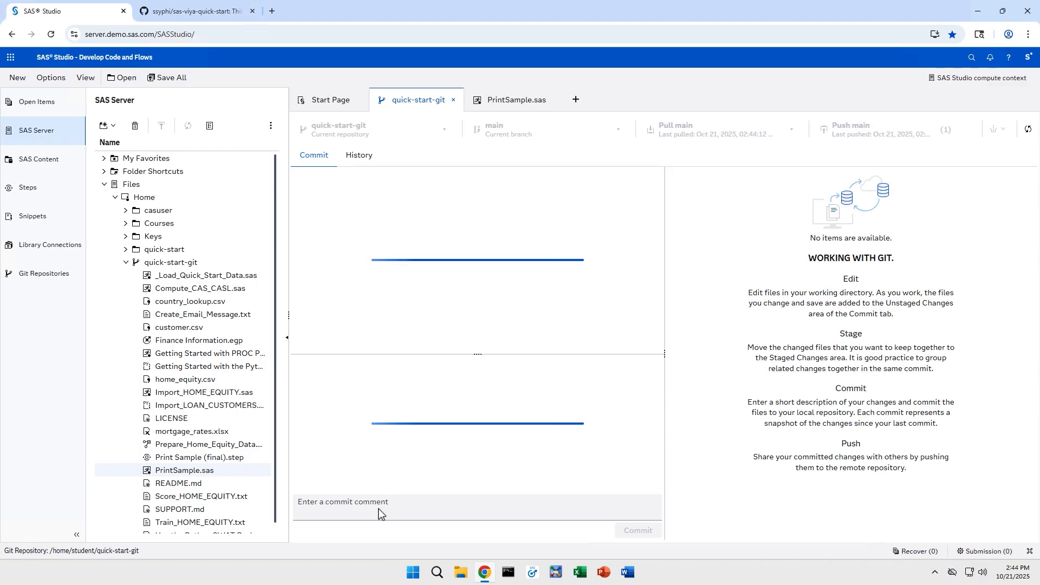
{"action": "left_click", "coordinate": [378, 513]}
{"action": "type", "text": "Changed title color"}
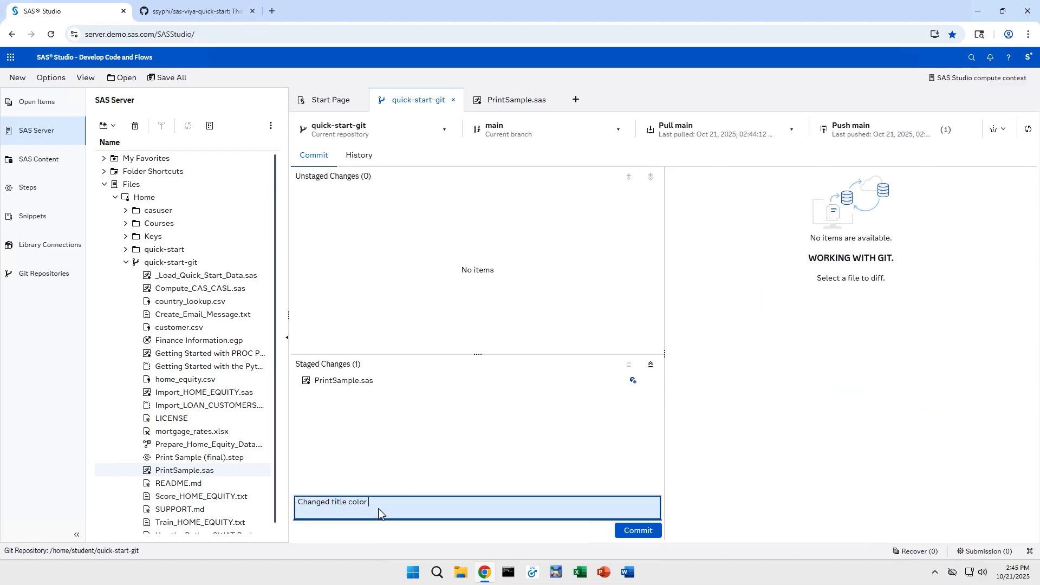
{"action": "type", "text": " to blue"}
{"action": "left_click", "coordinate": [646, 531]}
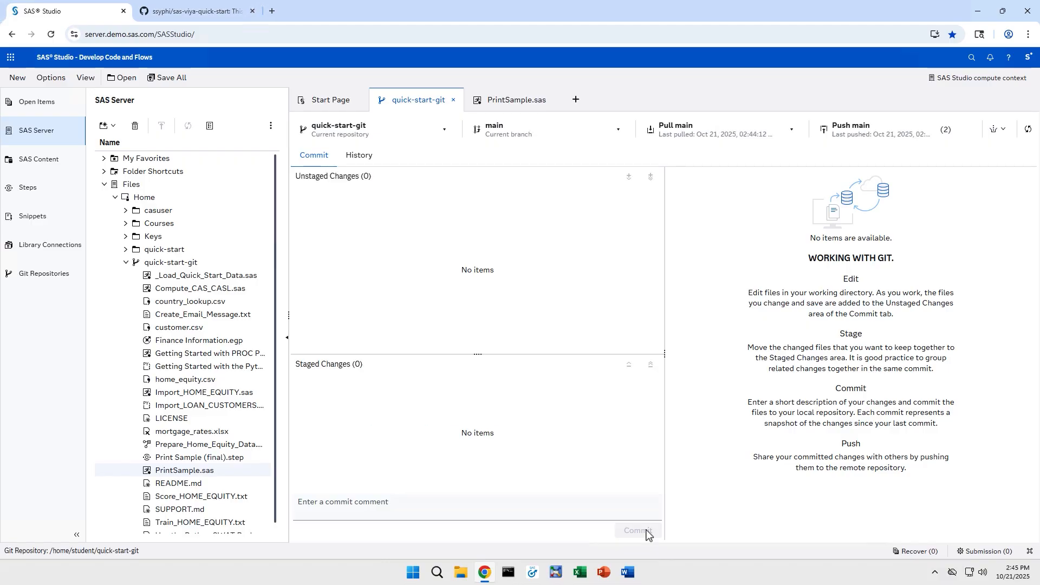
{"action": "left_click", "coordinate": [878, 138]}
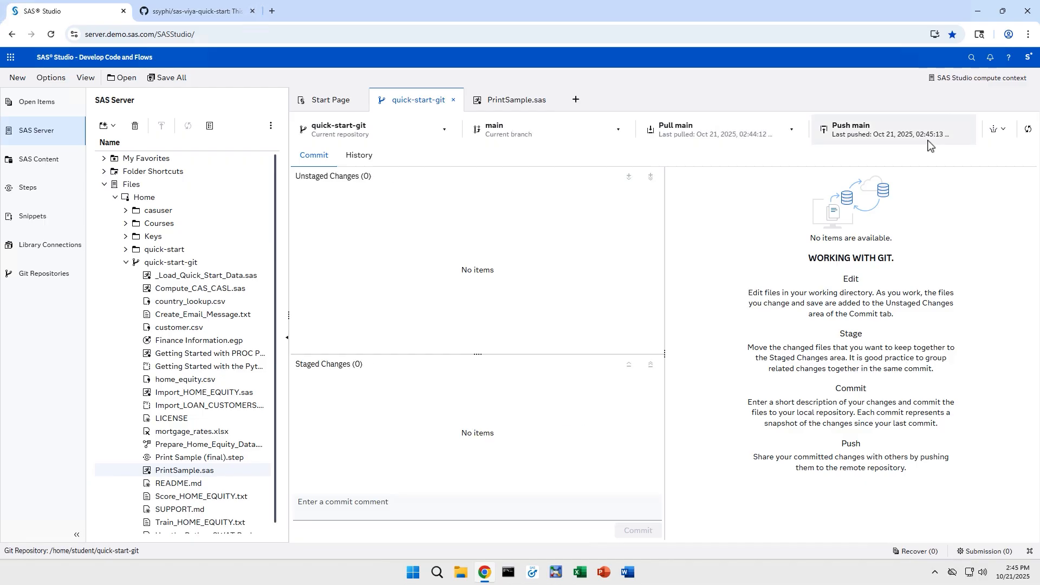
- View the fork's PrintSample.sas on GitHub, confirming selection=RANDOM and blue title colours
{"action": "left_click", "coordinate": [184, 14]}
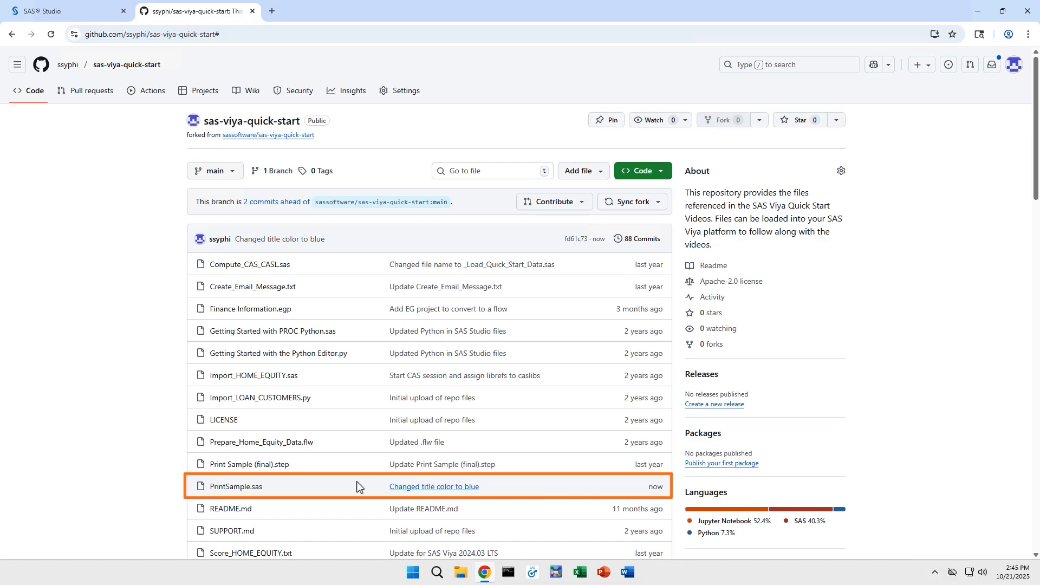
{"action": "left_click", "coordinate": [244, 489]}
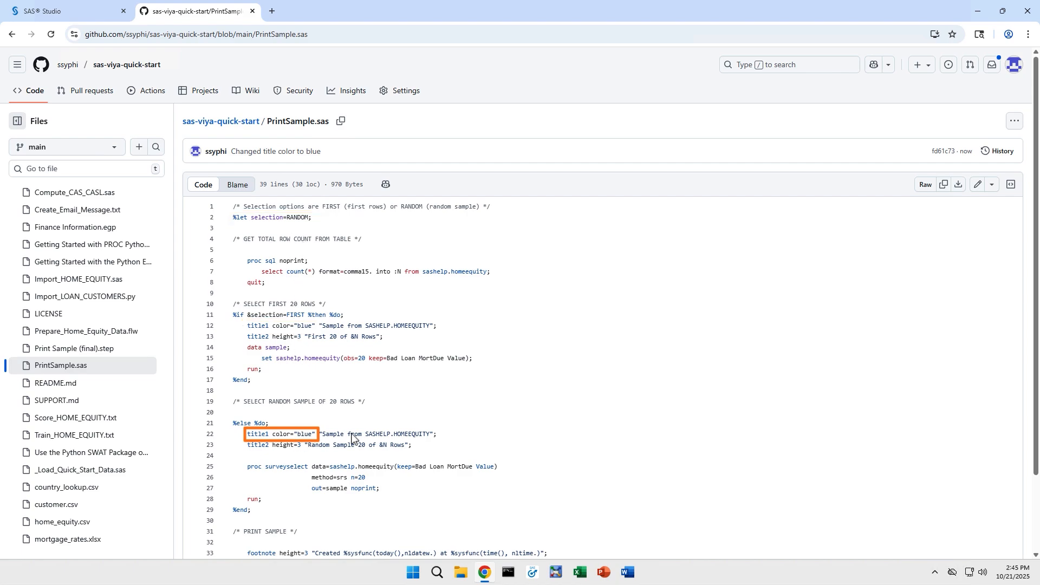
- Edit PrintSample.sas on GitHub, changing the line 2 default selection from RANDOM to FIRST
{"action": "left_click", "coordinate": [978, 188]}
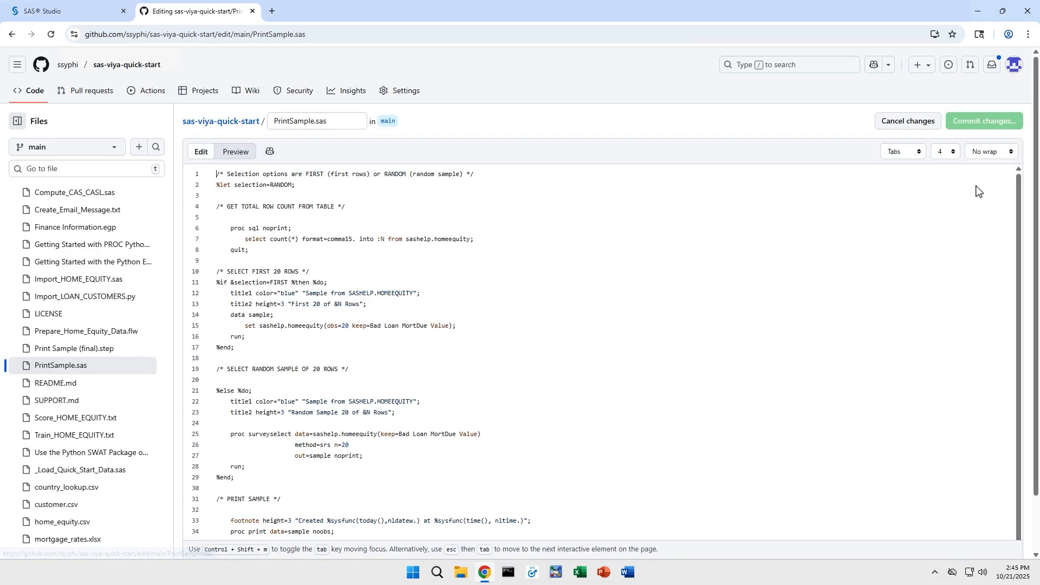
{"action": "double_click", "coordinate": [276, 186]}
{"action": "type", "text": "FIRST"}
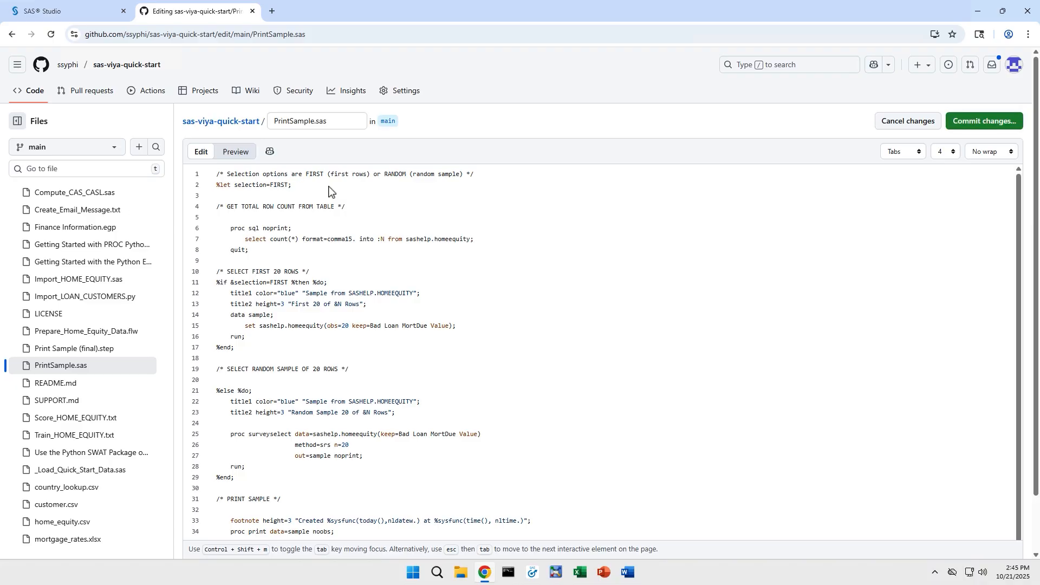
- Commit the edit directly to main with the message 'Changed default report to first N rows'
{"action": "left_click", "coordinate": [972, 124]}
{"action": "left_click", "coordinate": [588, 225]}
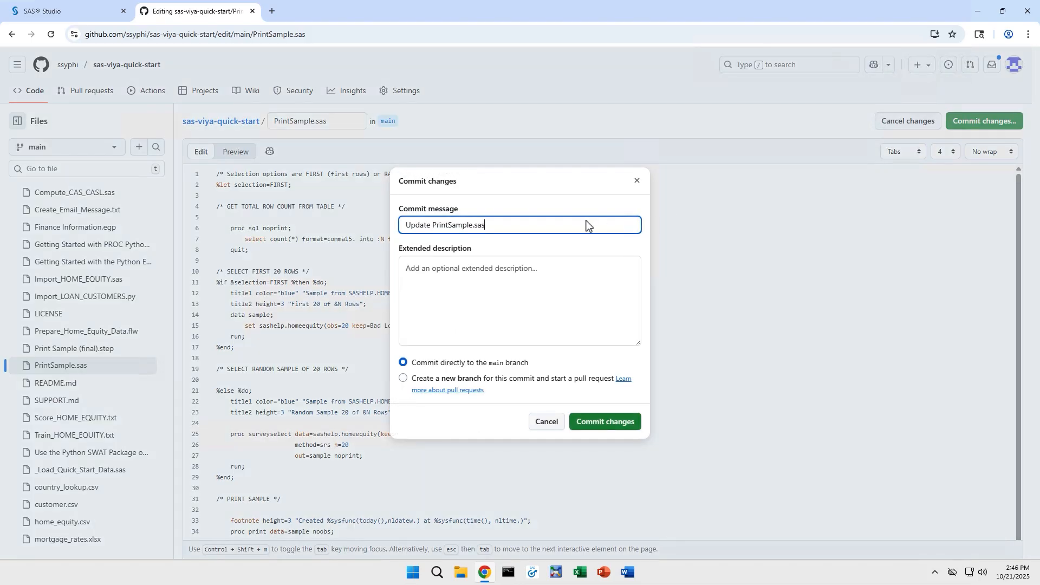
{"action": "key", "text": "shift+Left"}
{"action": "key", "text": "shift+Left"}
{"action": "key", "text": "ctrl+a"}
{"action": "type", "text": "Changed default report to first N rows"}
{"action": "left_click", "coordinate": [588, 419]}
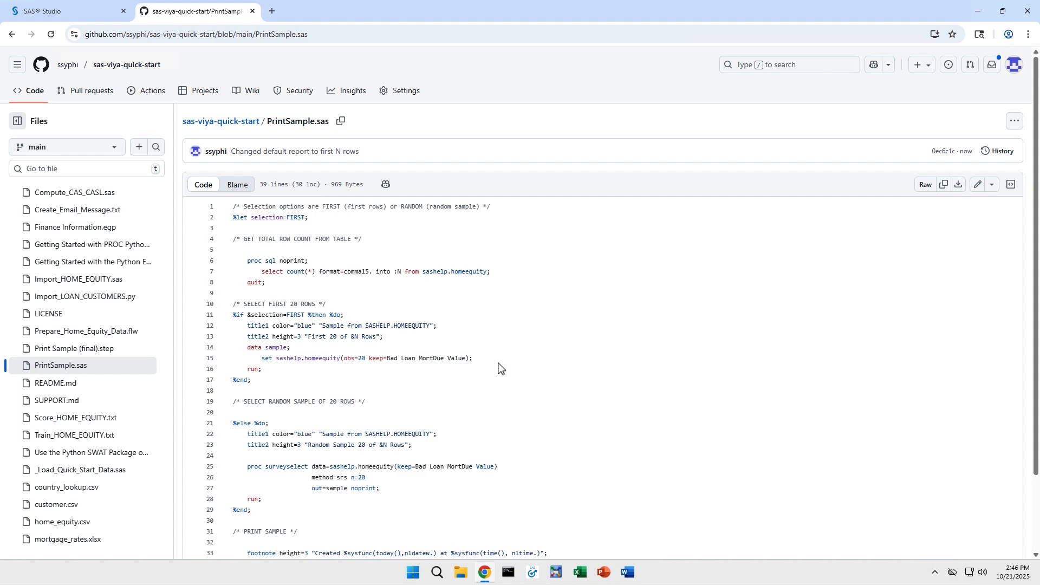
{"action": "left_click", "coordinate": [87, 7]}
- Pull main in the History view so 'Changed default report to first N rows' tops the commit list
{"action": "left_click", "coordinate": [358, 156]}
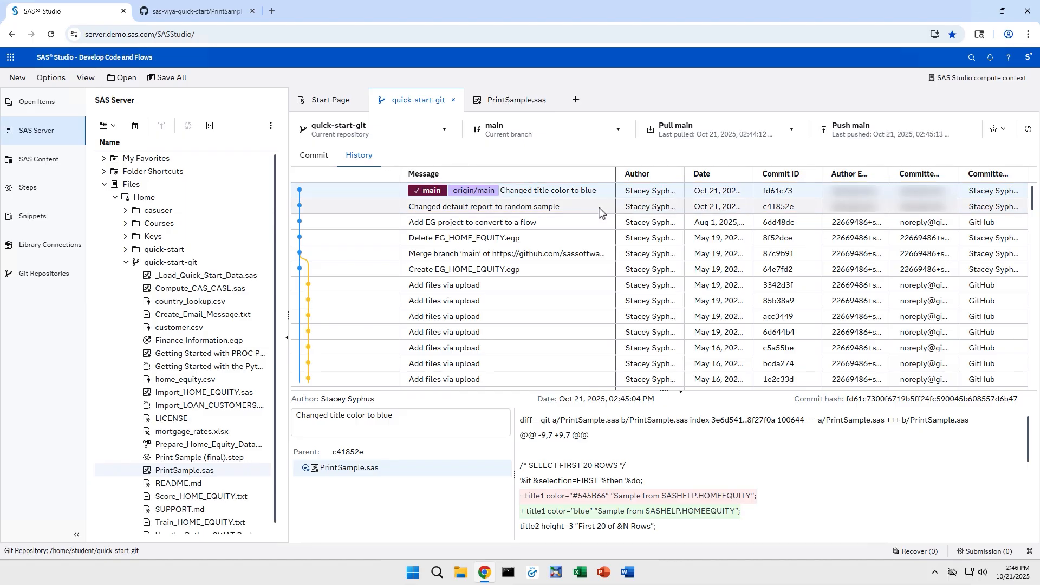
{"action": "left_click", "coordinate": [791, 133]}
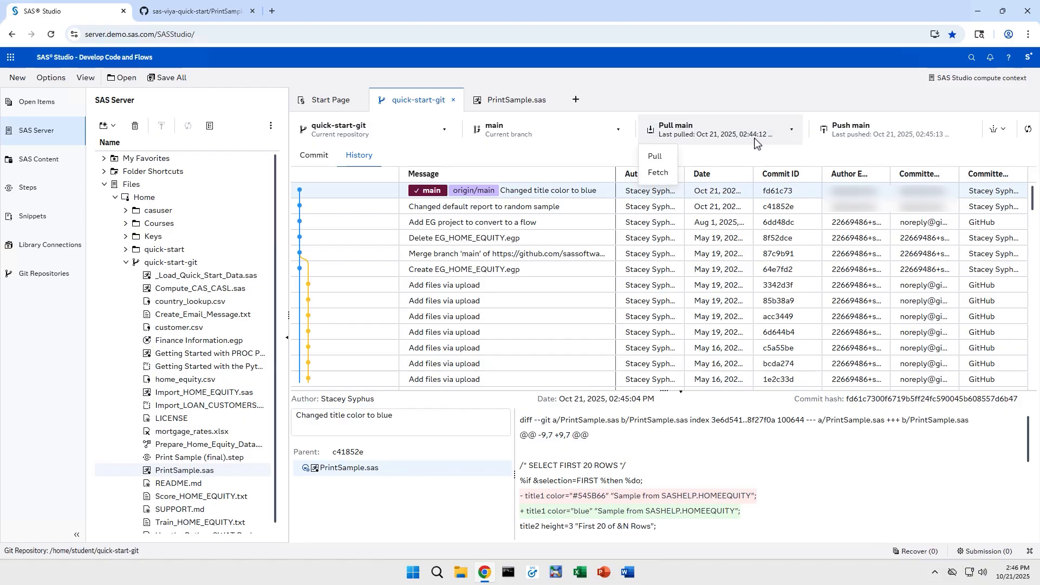
{"action": "left_click", "coordinate": [659, 153]}
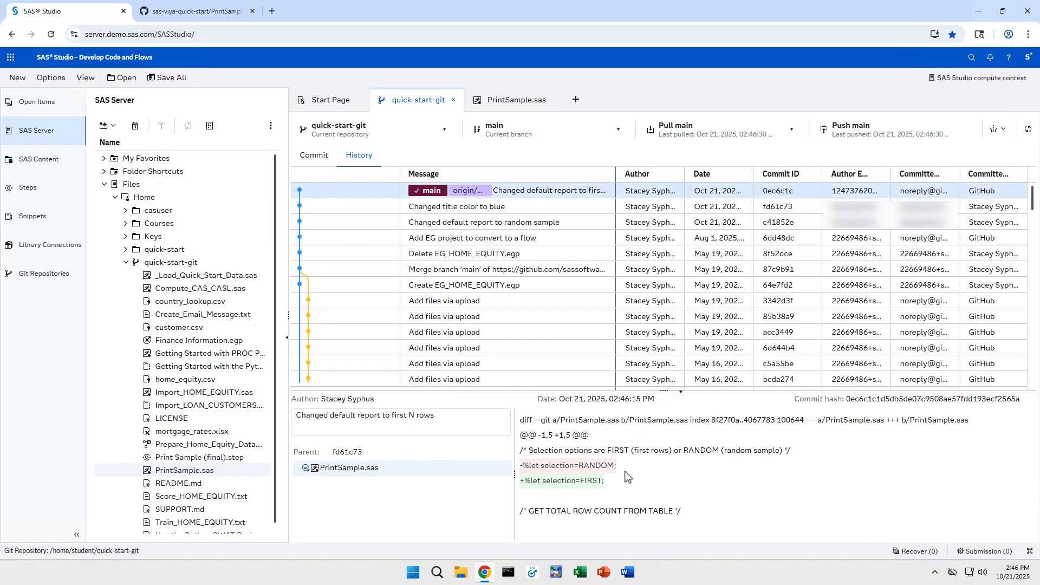
{"action": "right_click", "coordinate": [548, 209]}
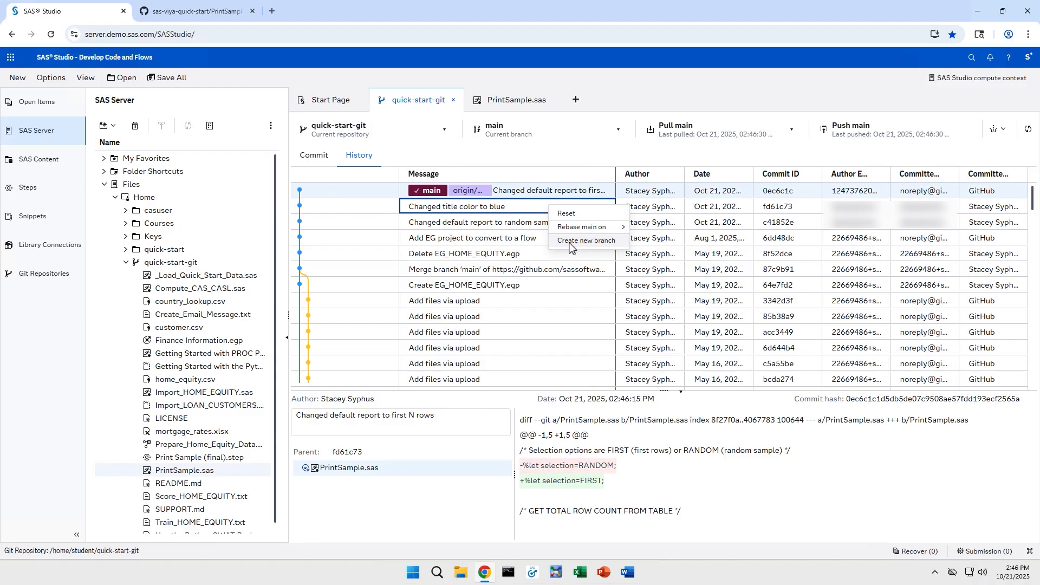
{"action": "left_click", "coordinate": [582, 162]}
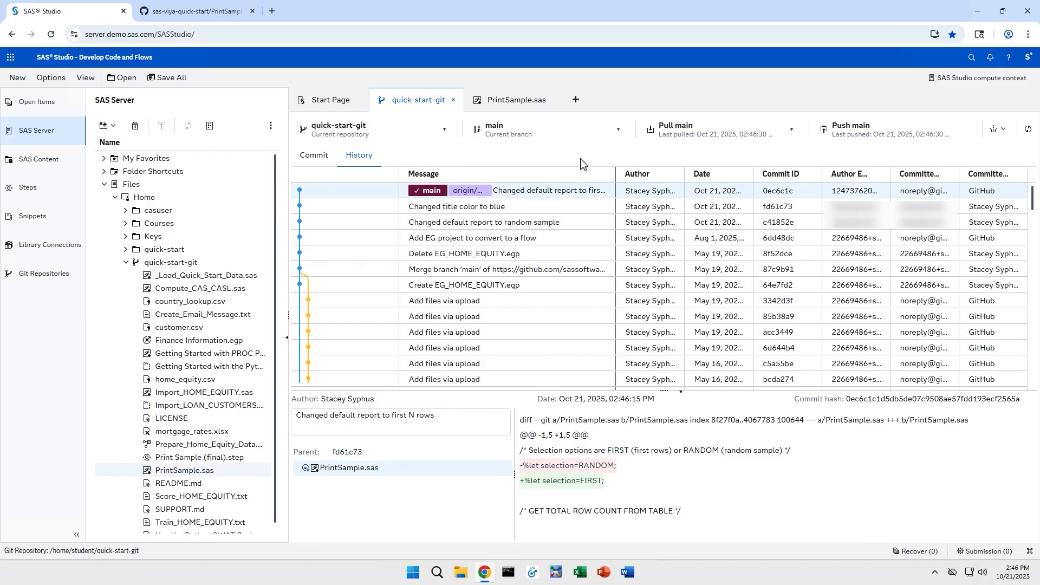
- Open SAS Help Center and go to the Using Git Integration page under Advanced Concepts
{"action": "left_click", "coordinate": [1007, 58]}
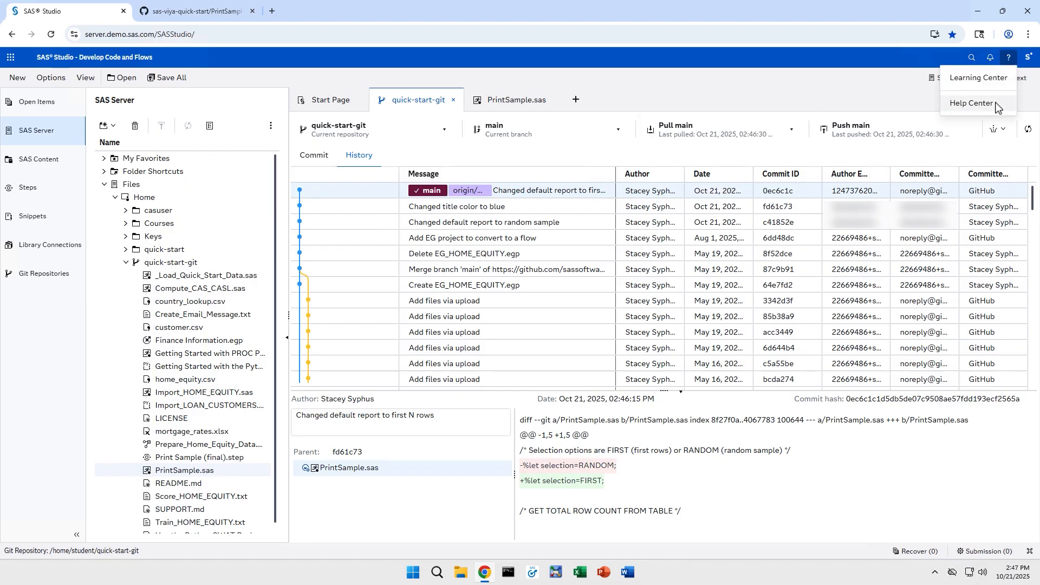
{"action": "left_click", "coordinate": [995, 106]}
{"action": "scroll", "coordinate": [630, 277], "scroll_direction": "down", "scroll_amount": 5}
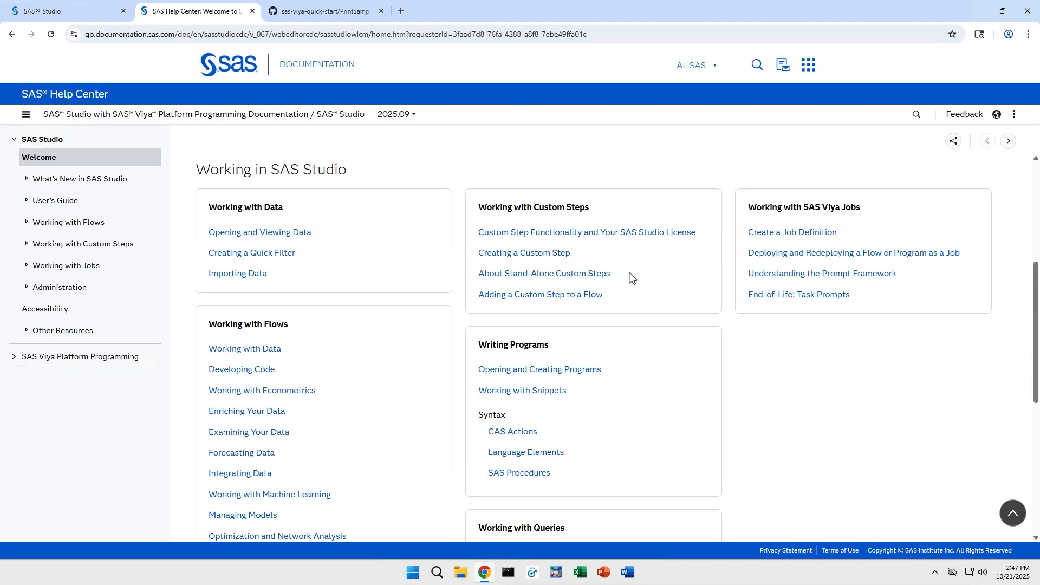
{"action": "scroll", "coordinate": [630, 277], "scroll_direction": "down", "scroll_amount": 6}
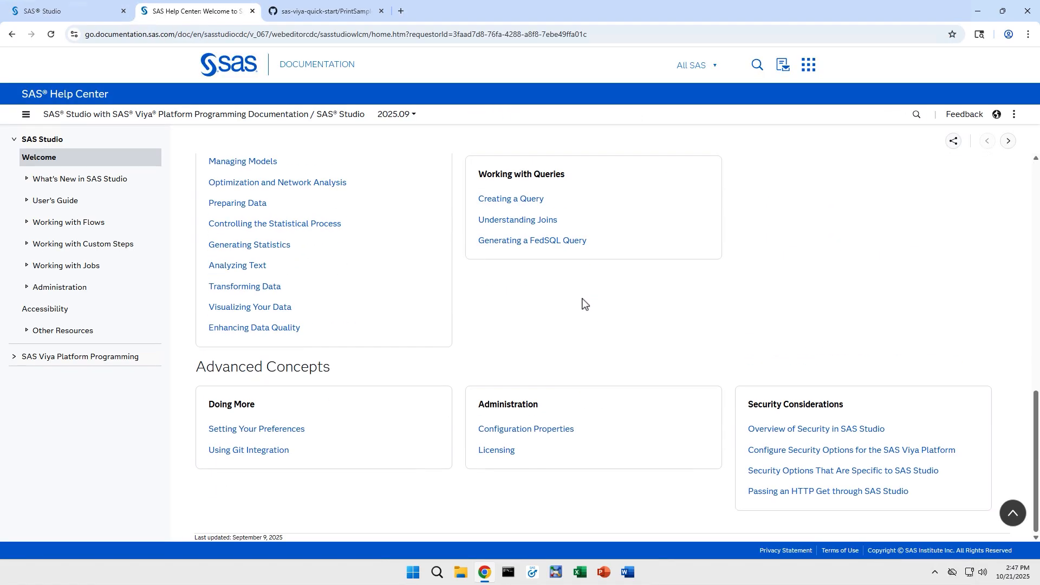
{"action": "left_click", "coordinate": [281, 456]}
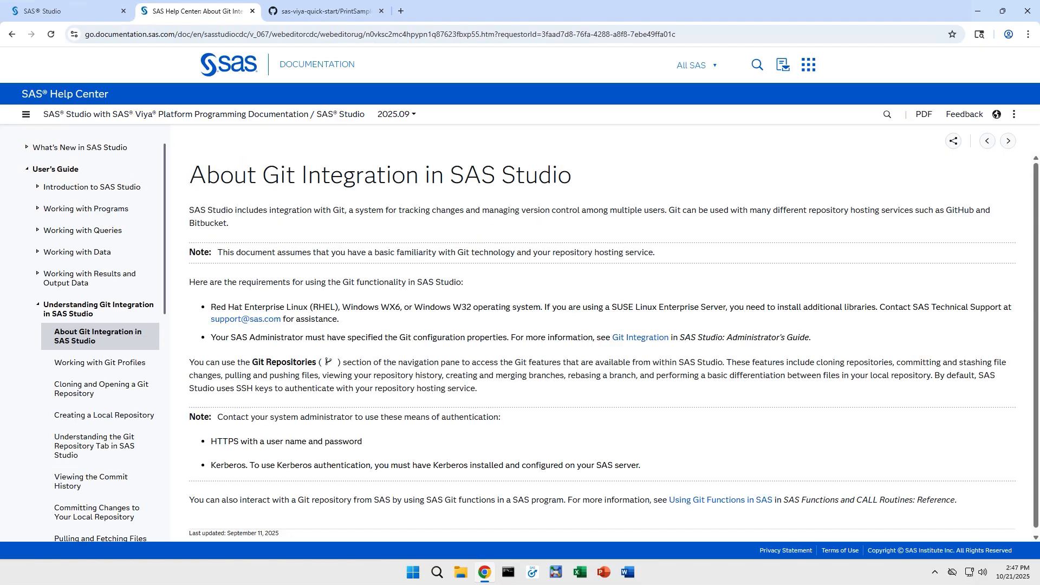